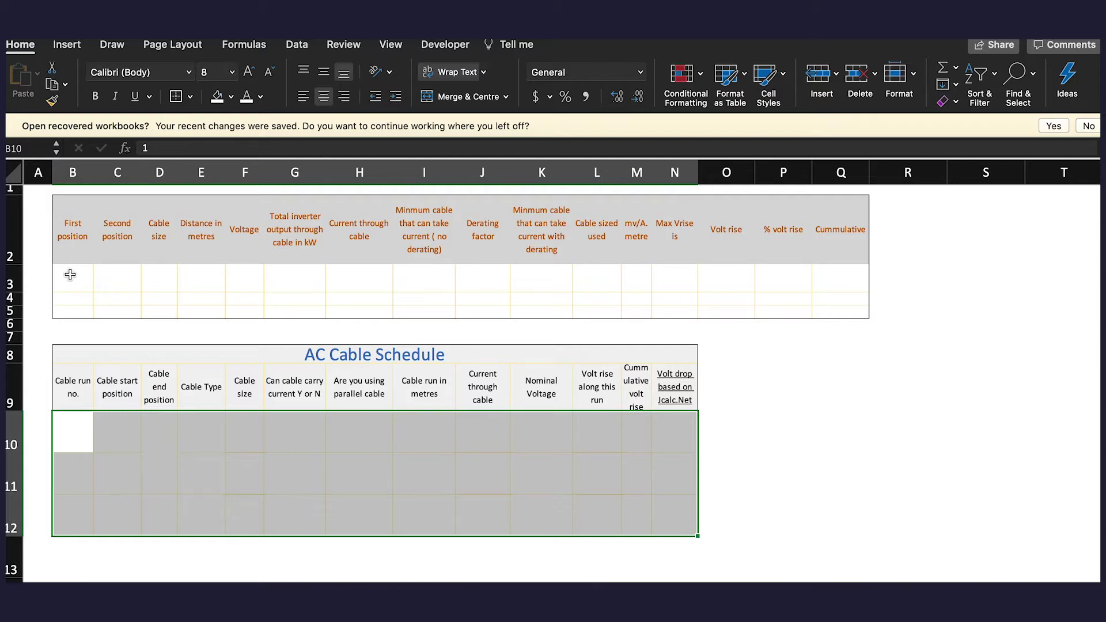
Make the POS–MSB, MSB–SPB and SPB–Inverter rows (B3:Q5) show black text
drag(70, 274, 847, 313)
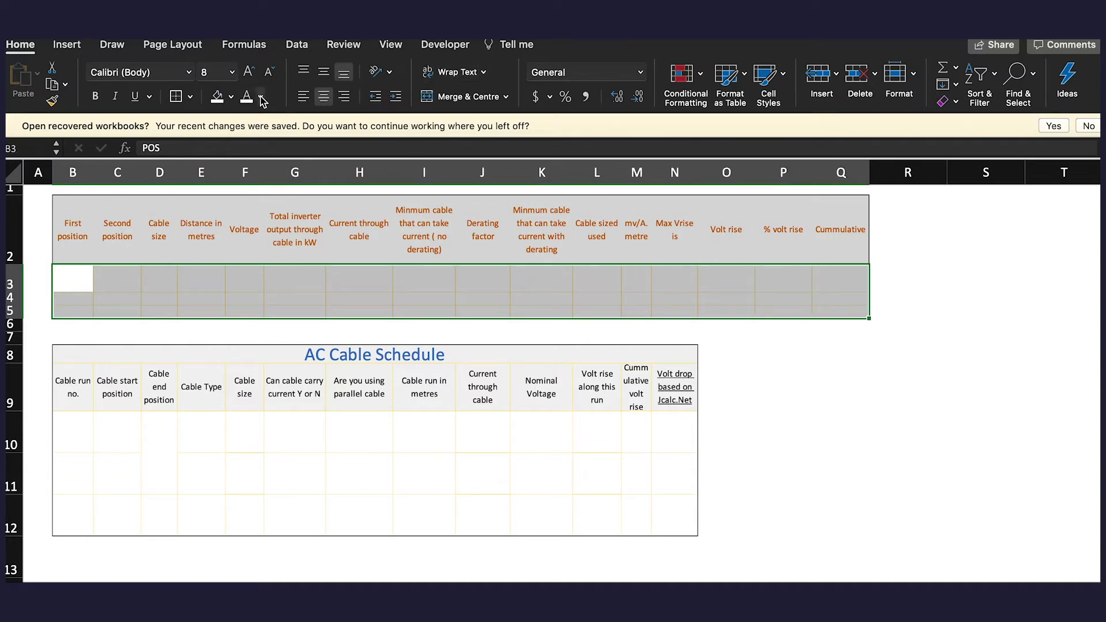
click(260, 96)
click(270, 163)
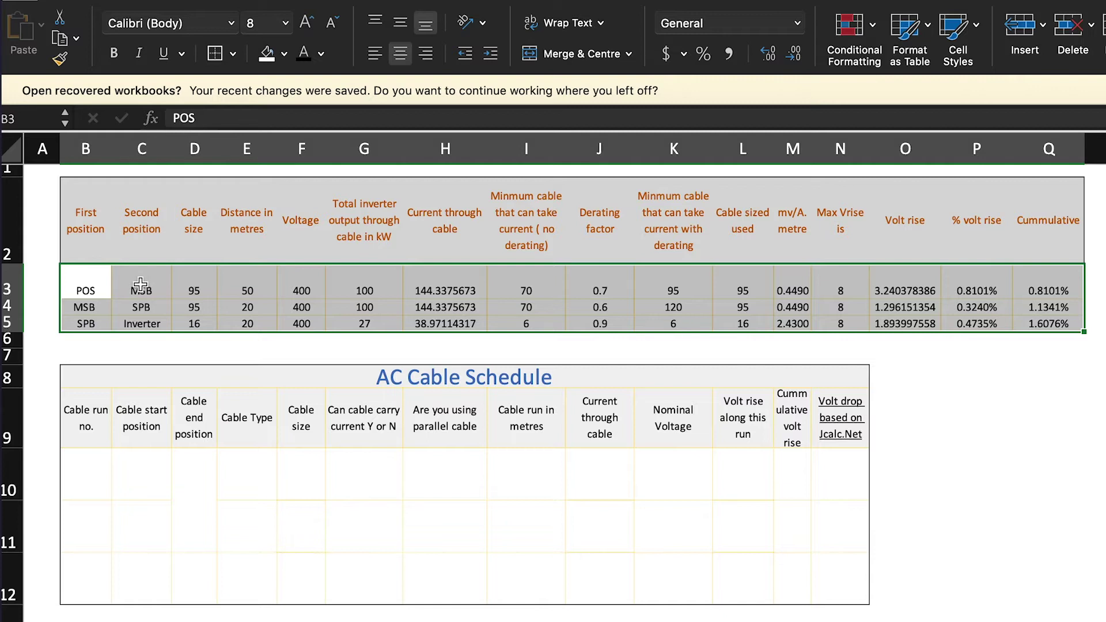
click(196, 284)
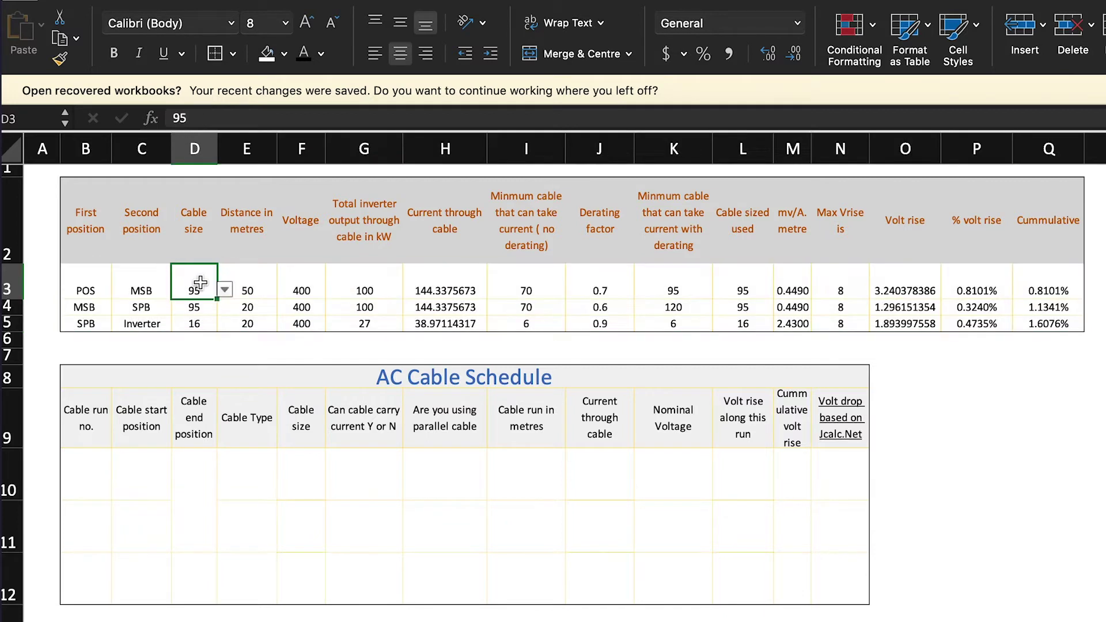
click(225, 291)
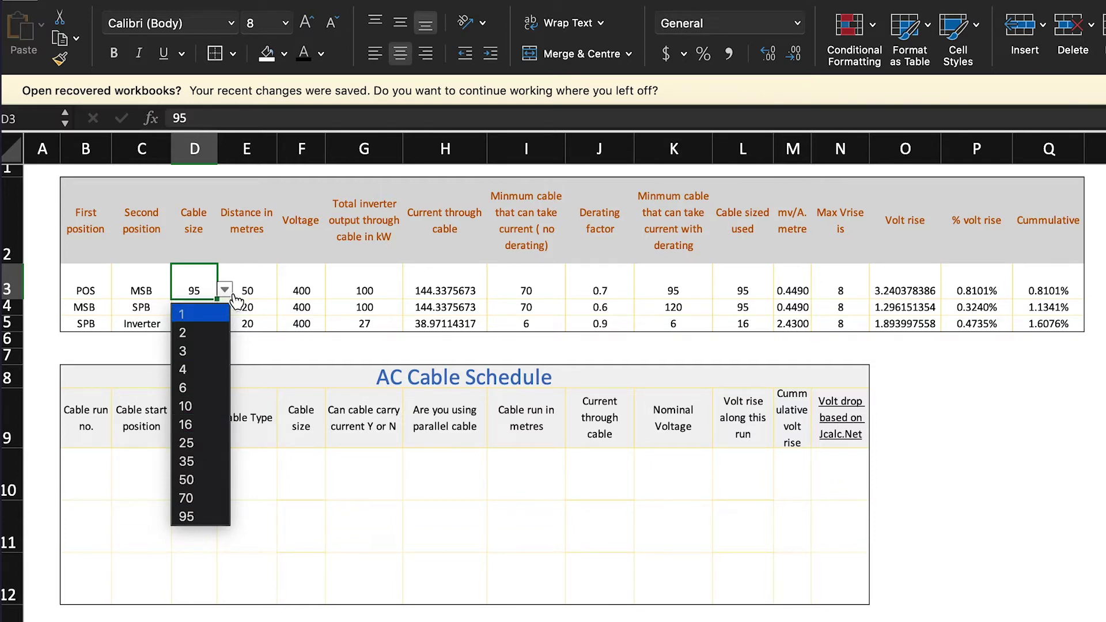
key(Escape)
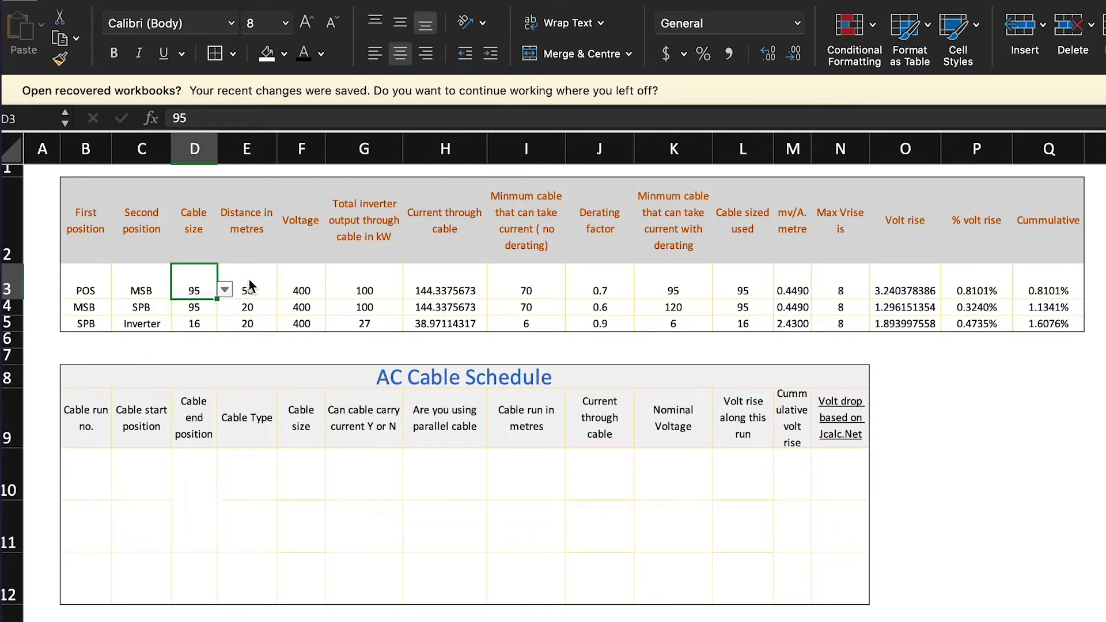
click(249, 274)
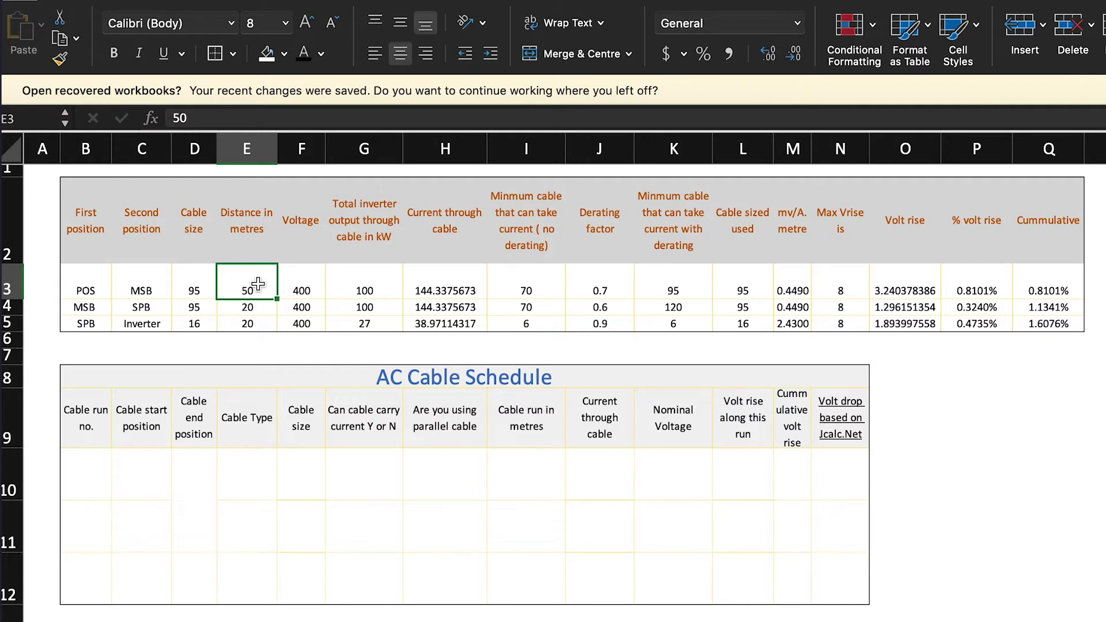
click(257, 283)
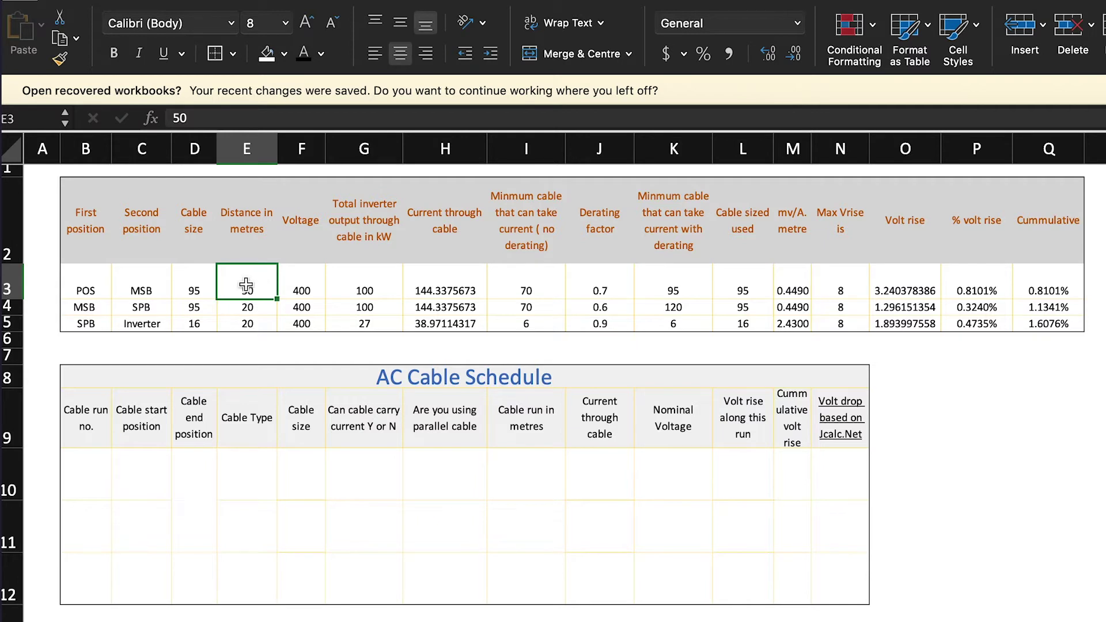
click(308, 282)
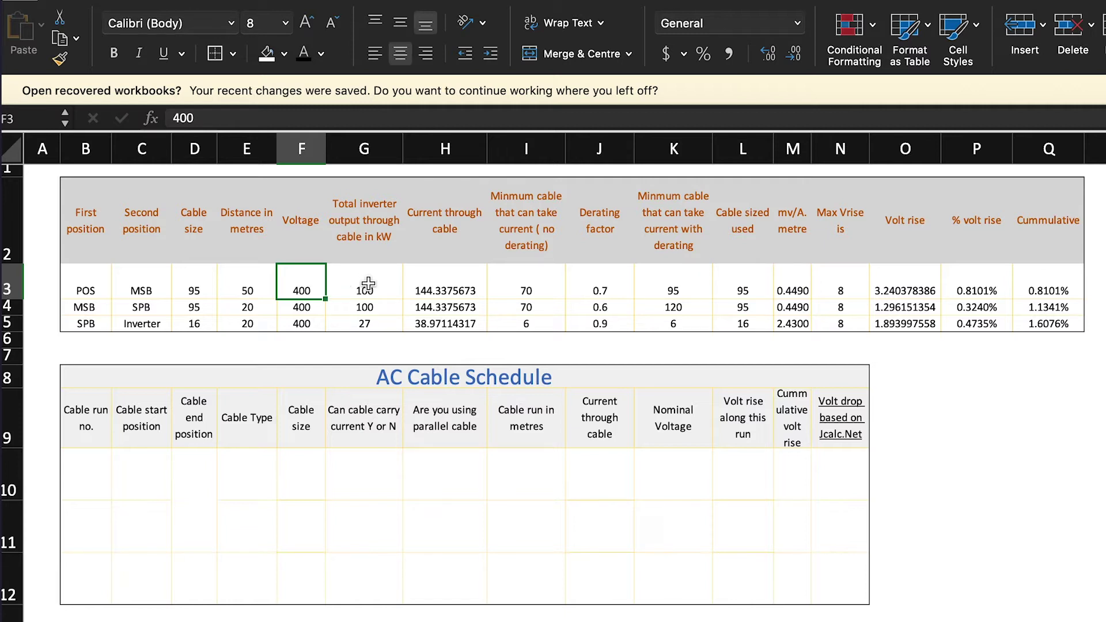
click(368, 284)
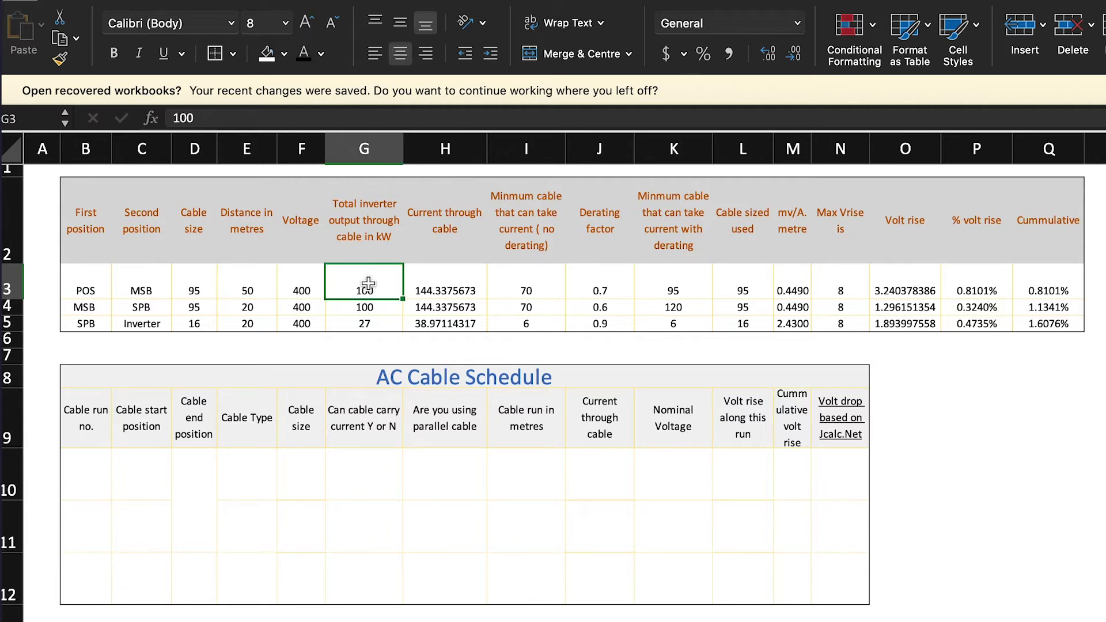
Inspect I3's minimum cable size lookup and its AS/NZS 3008.1.1 Table 7 Column 24 note
click(447, 282)
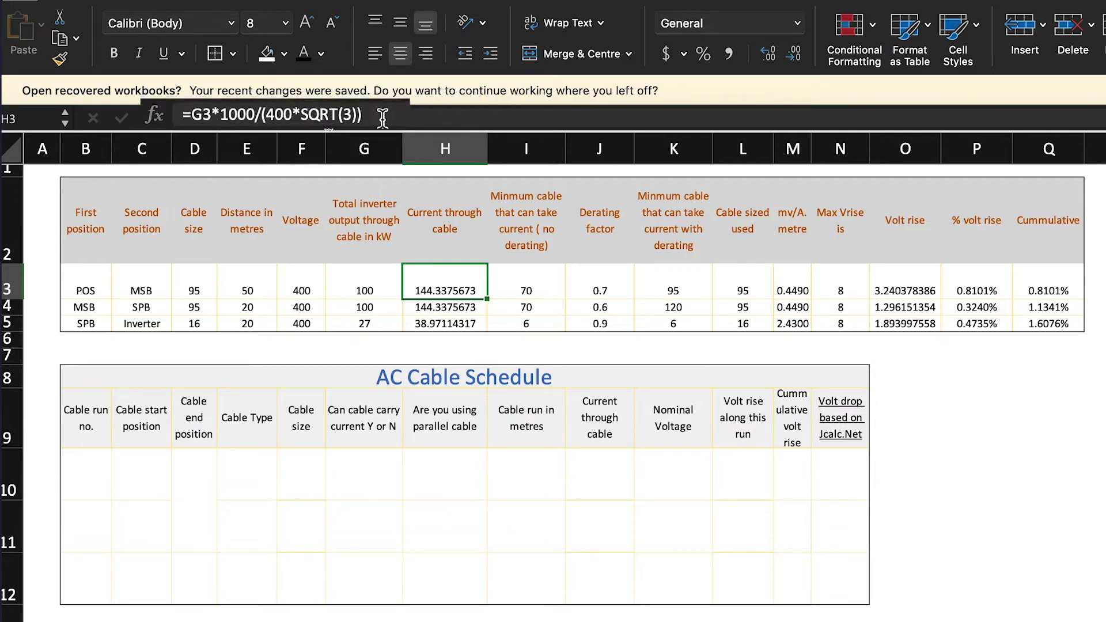
click(527, 286)
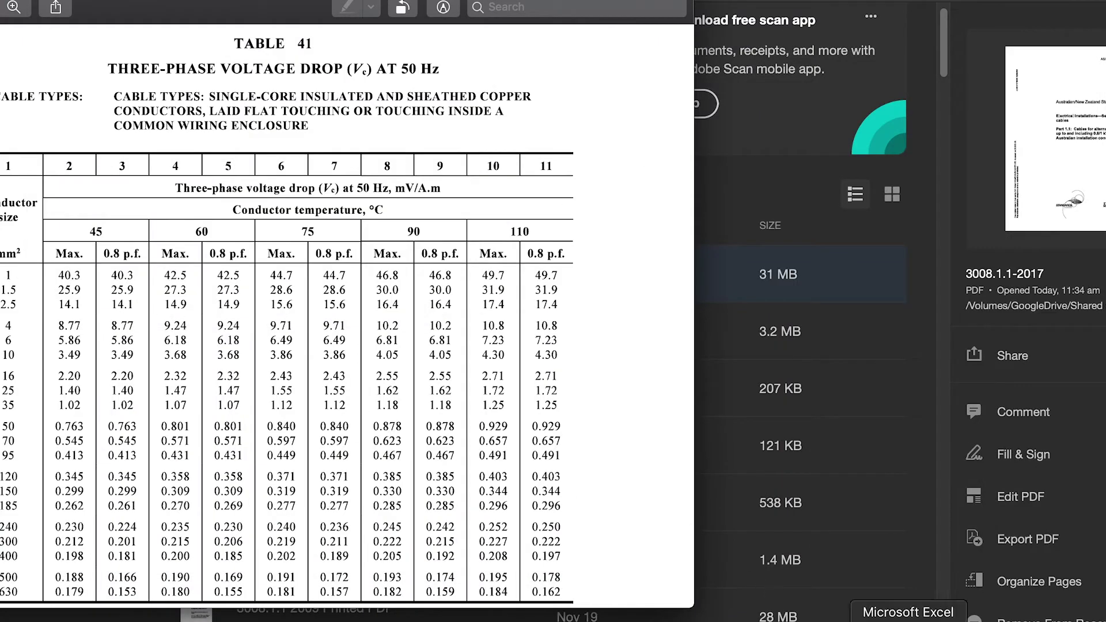
click(900, 619)
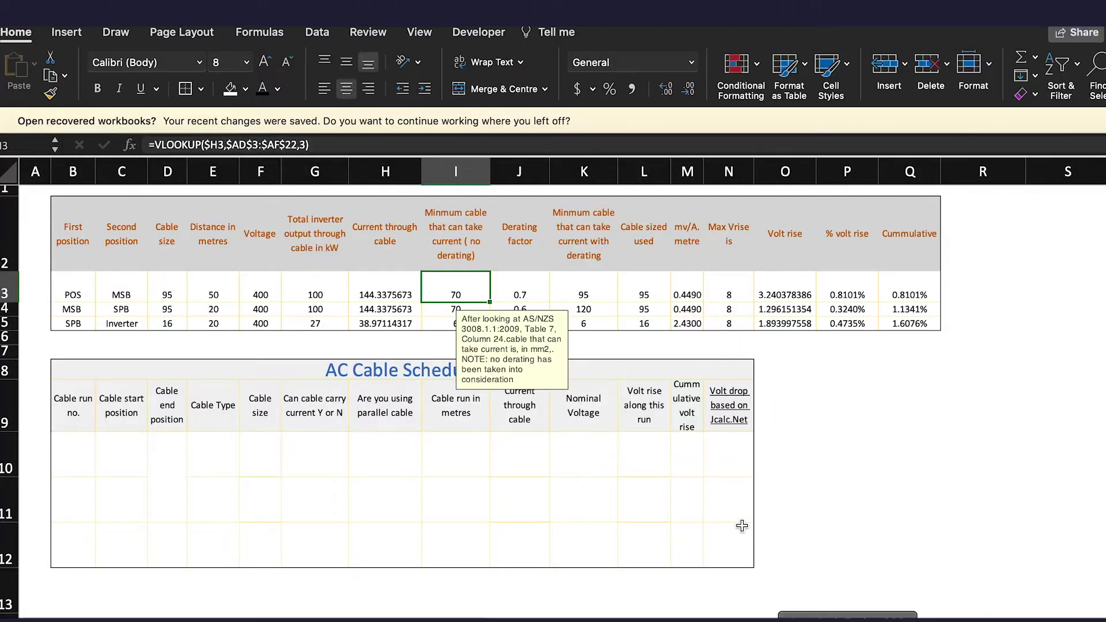
click(893, 412)
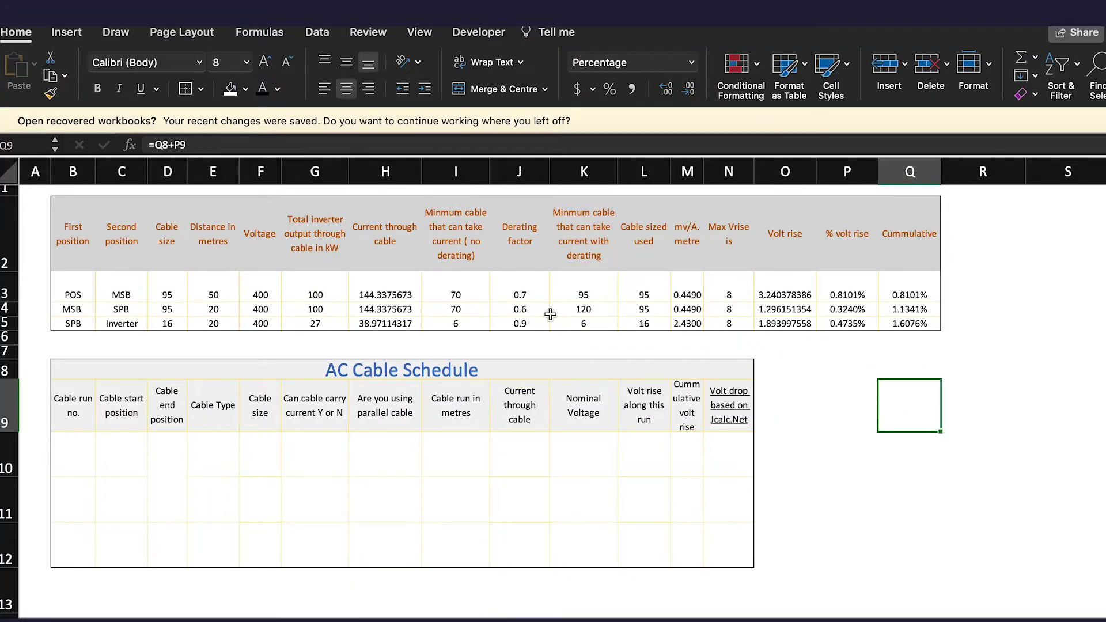
click(465, 294)
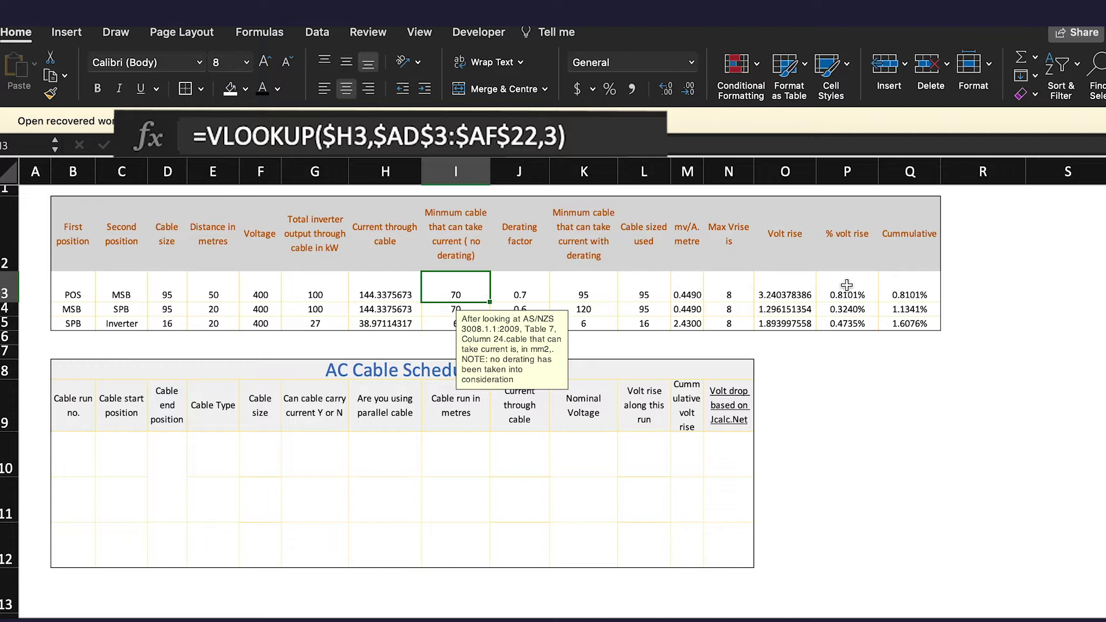
scroll(1079, 289, right, 1)
scroll(1078, 289, right, 10)
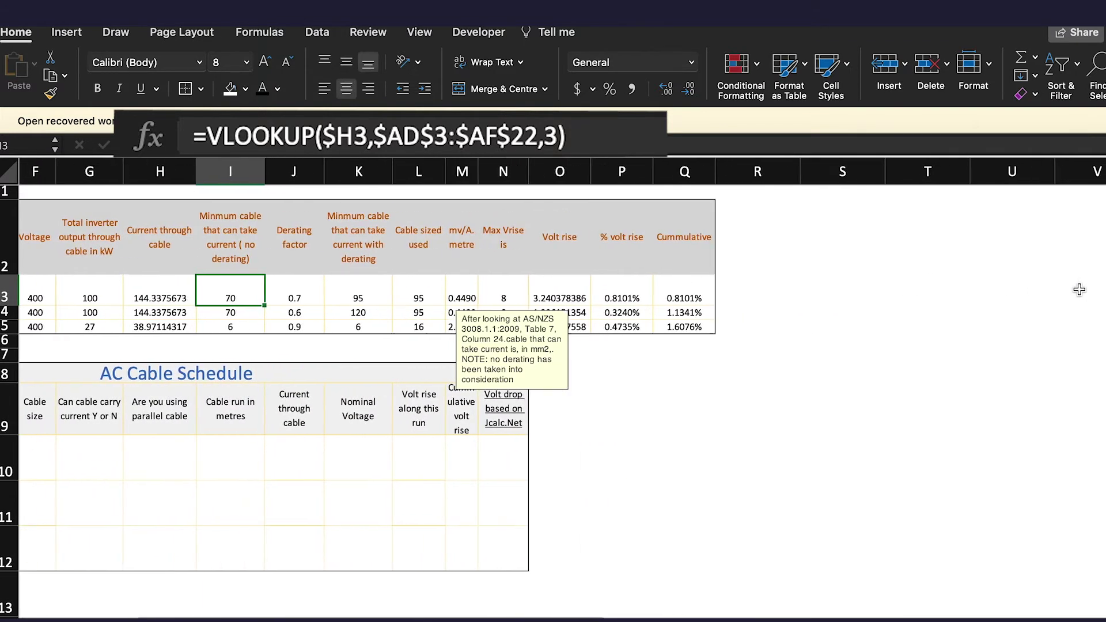
scroll(1078, 289, right, 10)
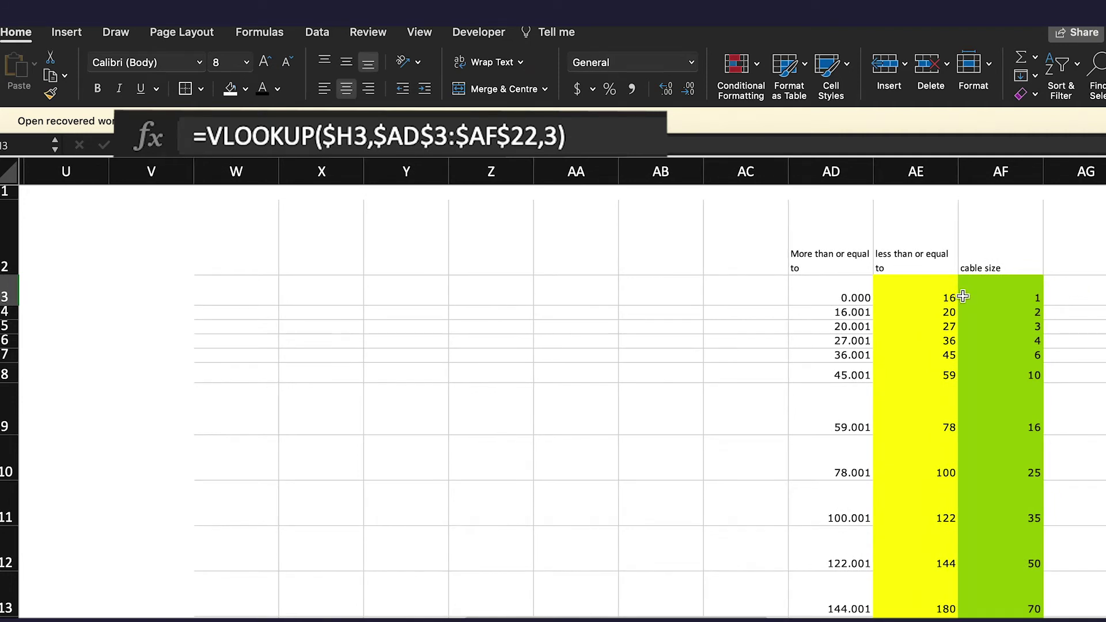
scroll(963, 295, down, 1)
scroll(963, 296, right, 1)
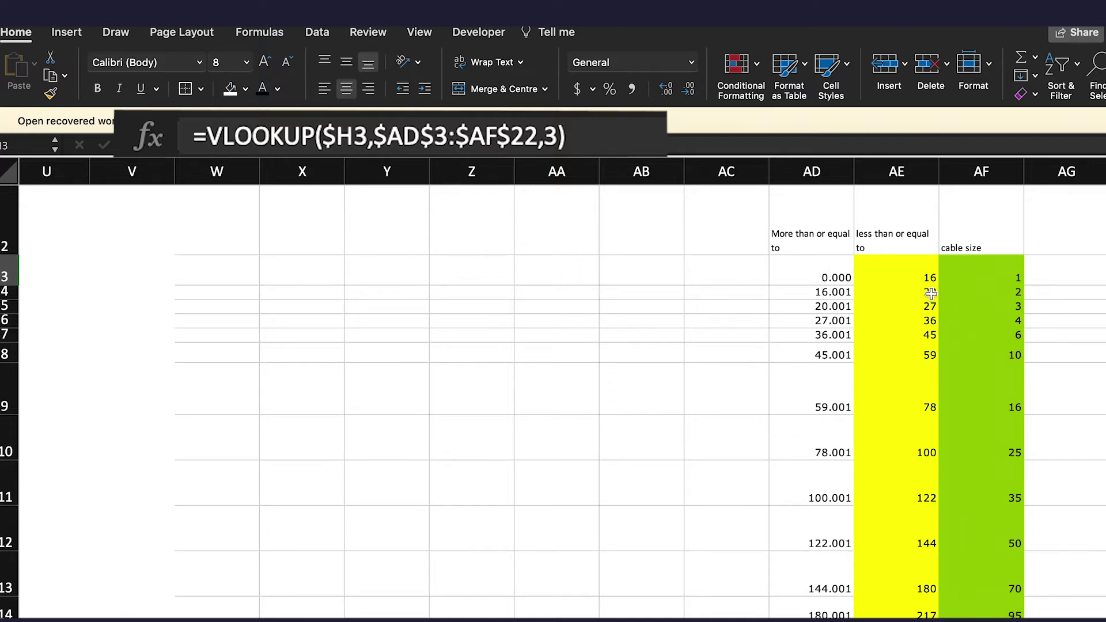
scroll(959, 369, down, 5)
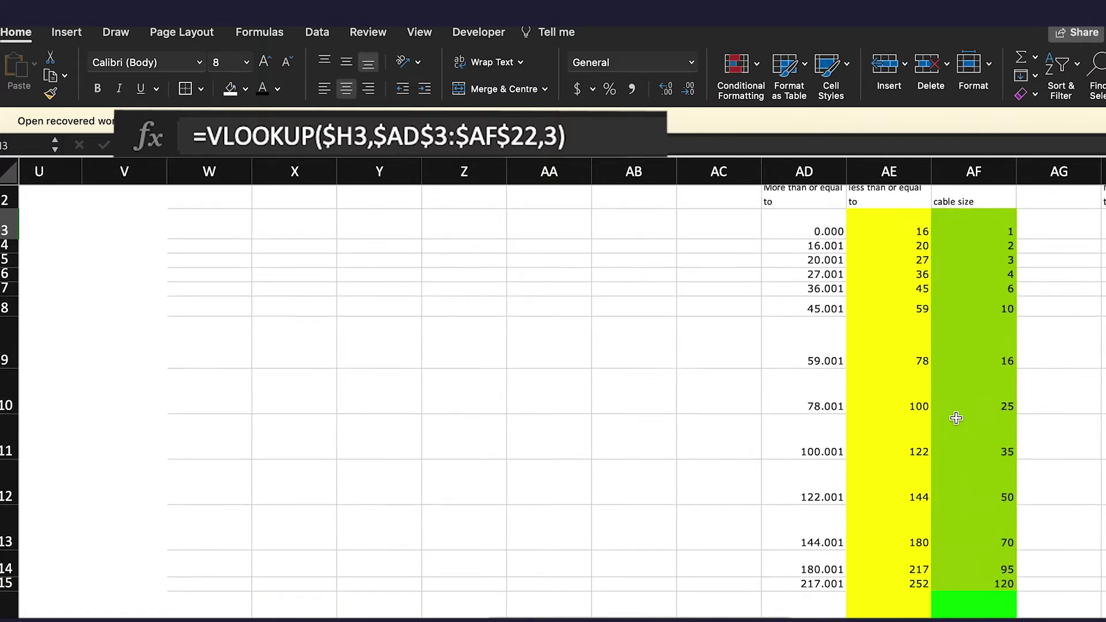
scroll(956, 418, down, 6)
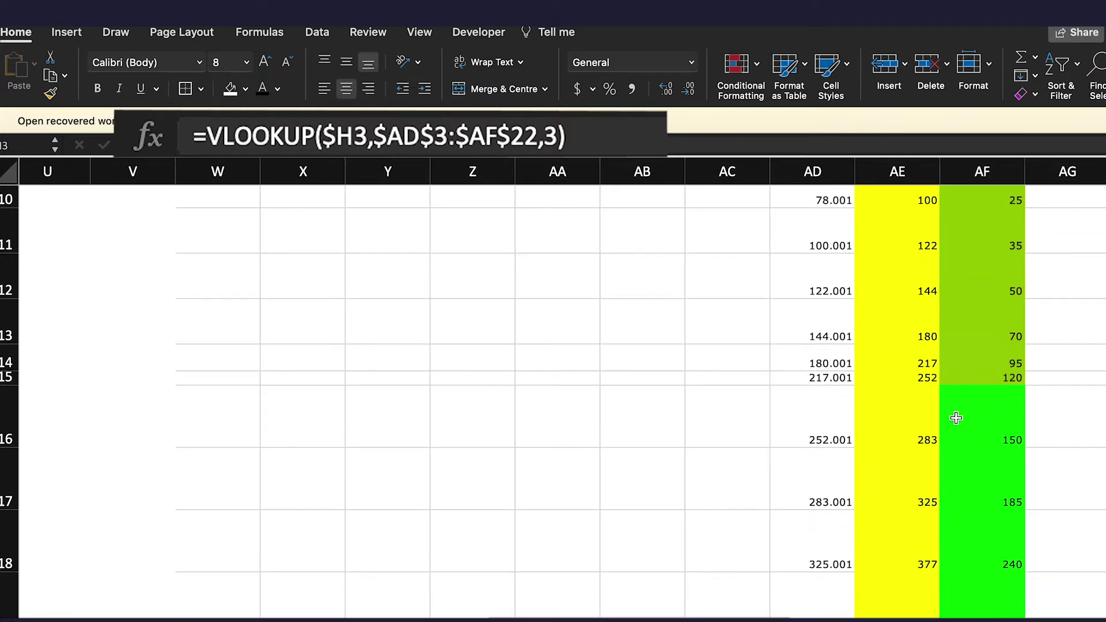
scroll(956, 418, down, 2)
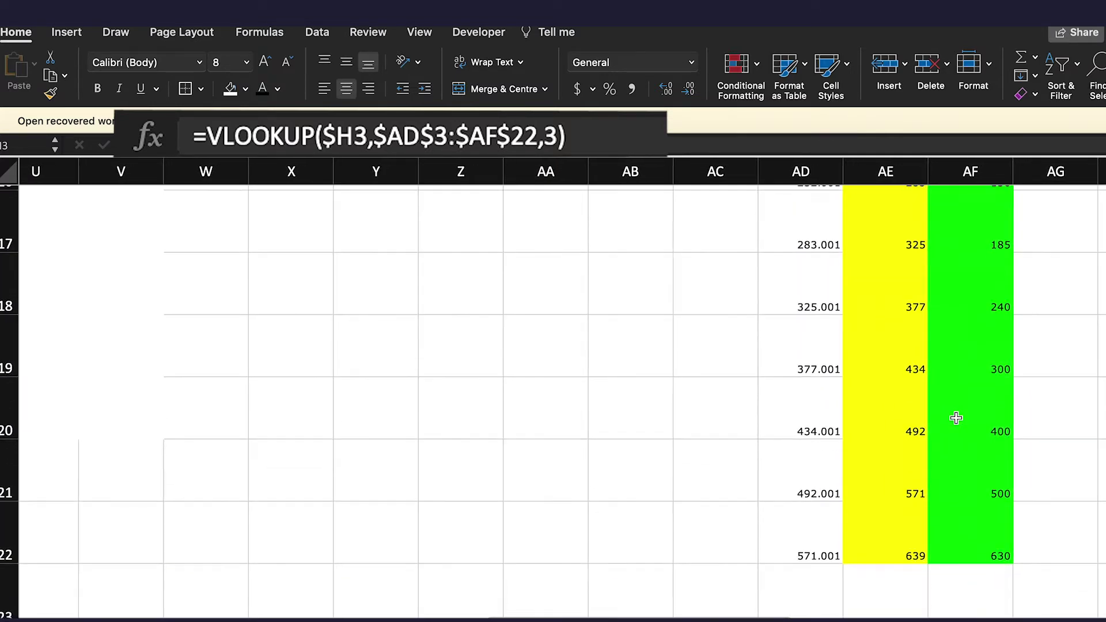
scroll(956, 455, up, 3)
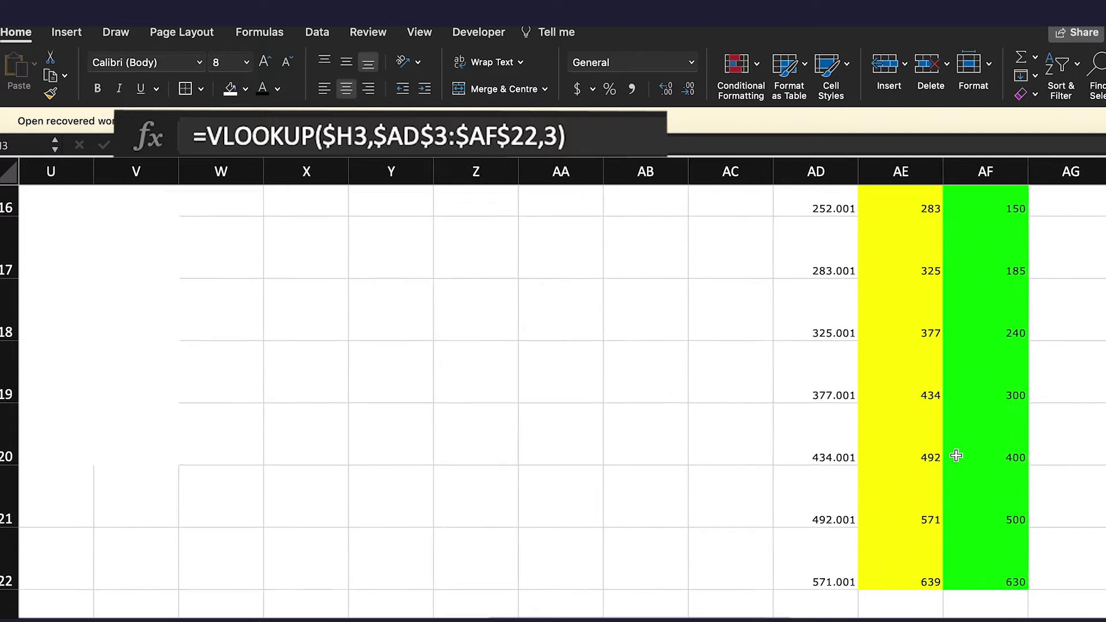
scroll(956, 455, up, 5)
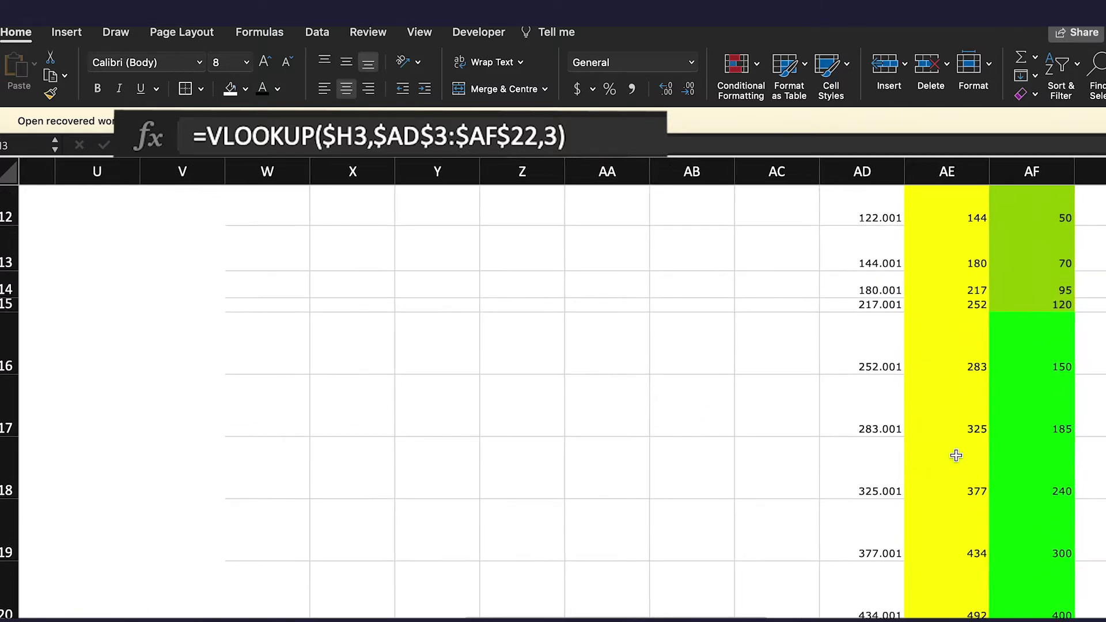
scroll(955, 455, up, 5)
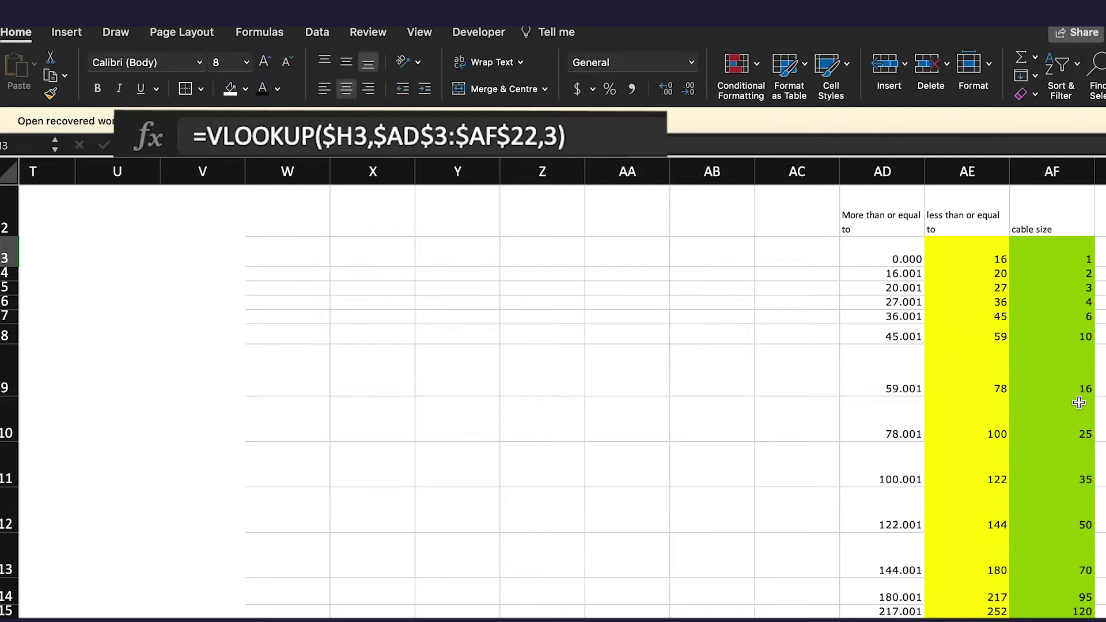
scroll(1078, 402, down, 2)
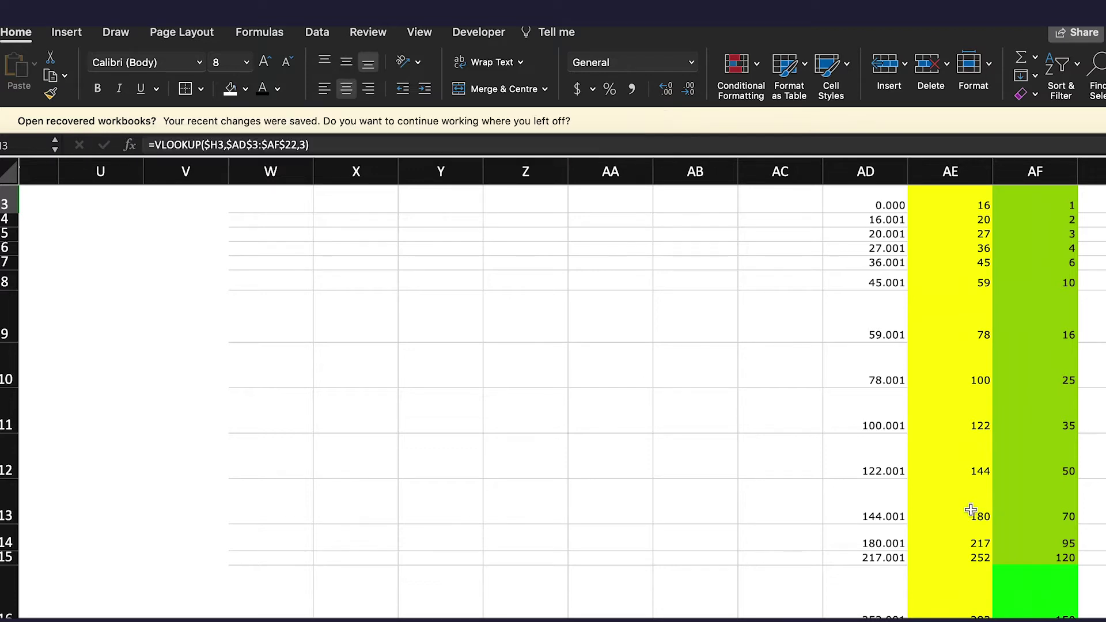
scroll(971, 509, left, 15)
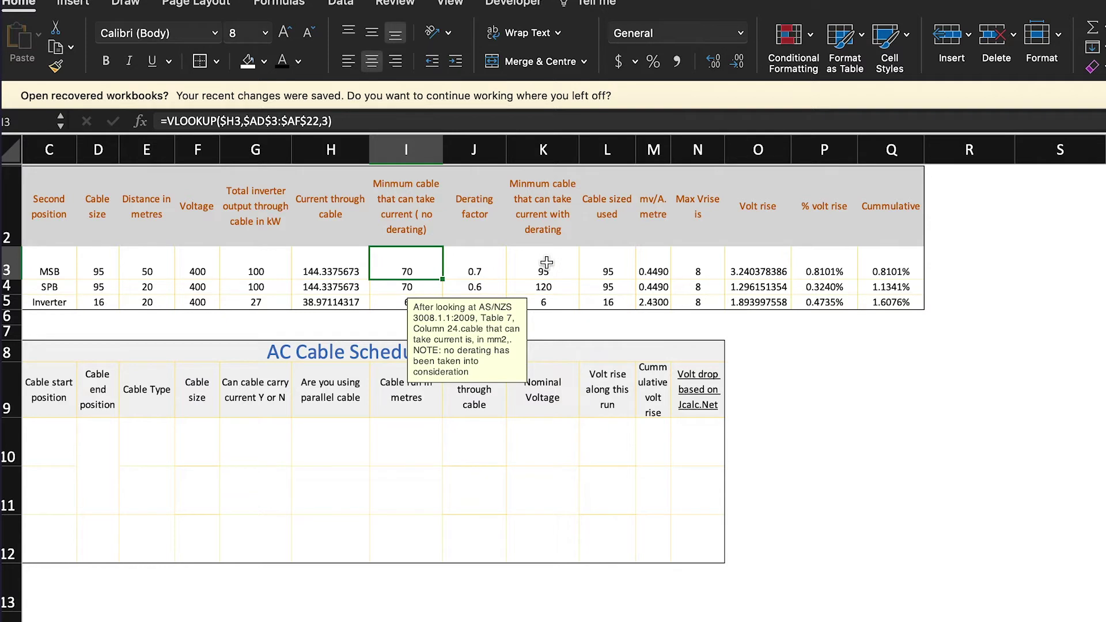
click(486, 269)
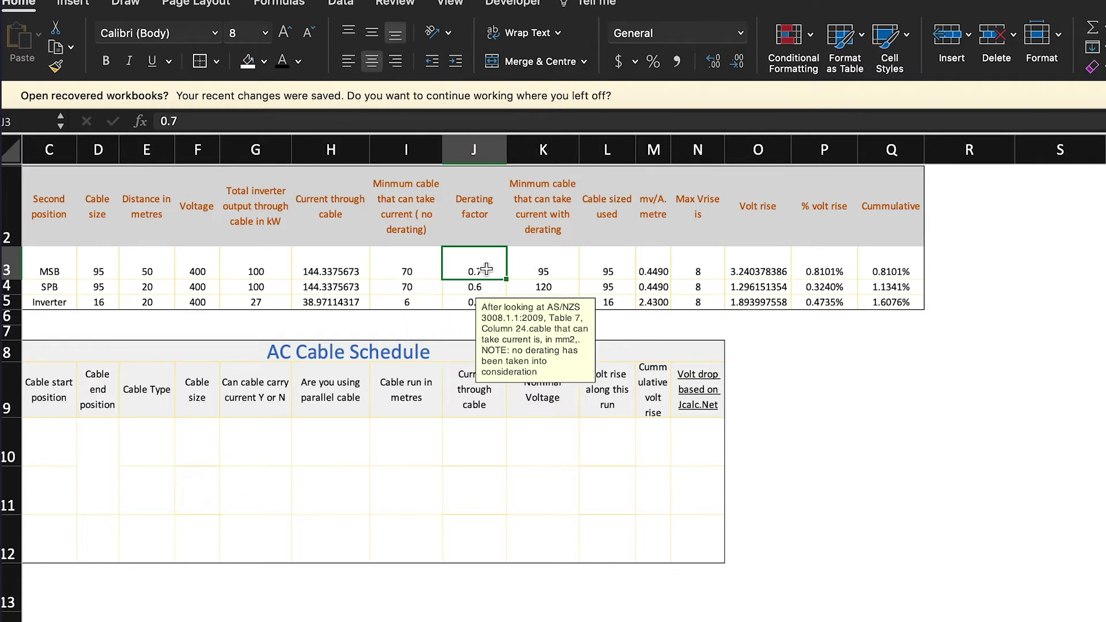
click(539, 270)
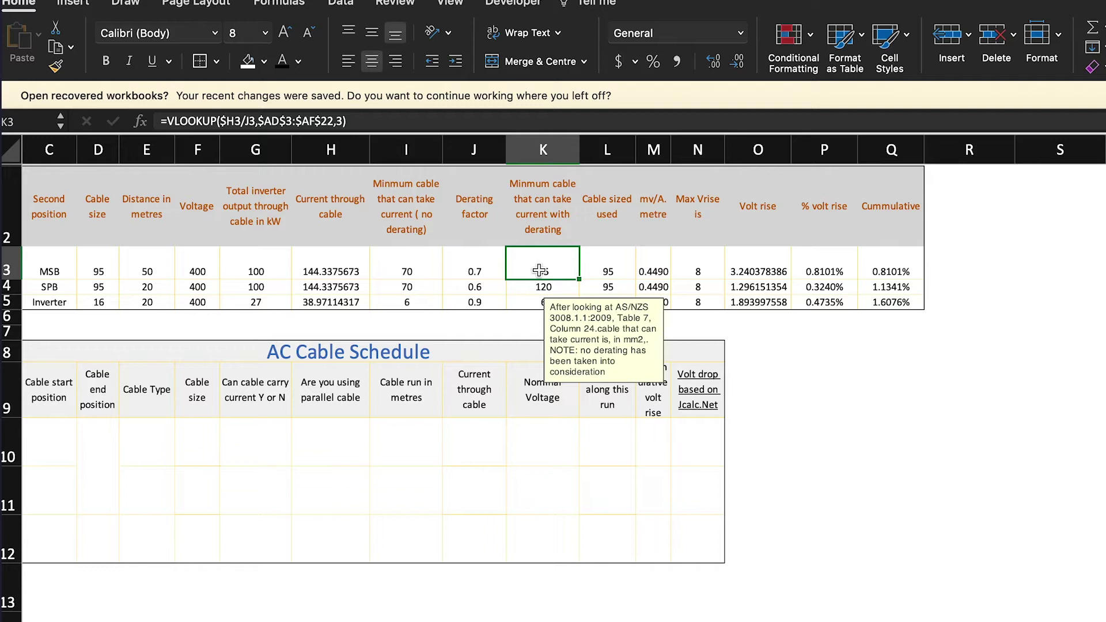
click(607, 268)
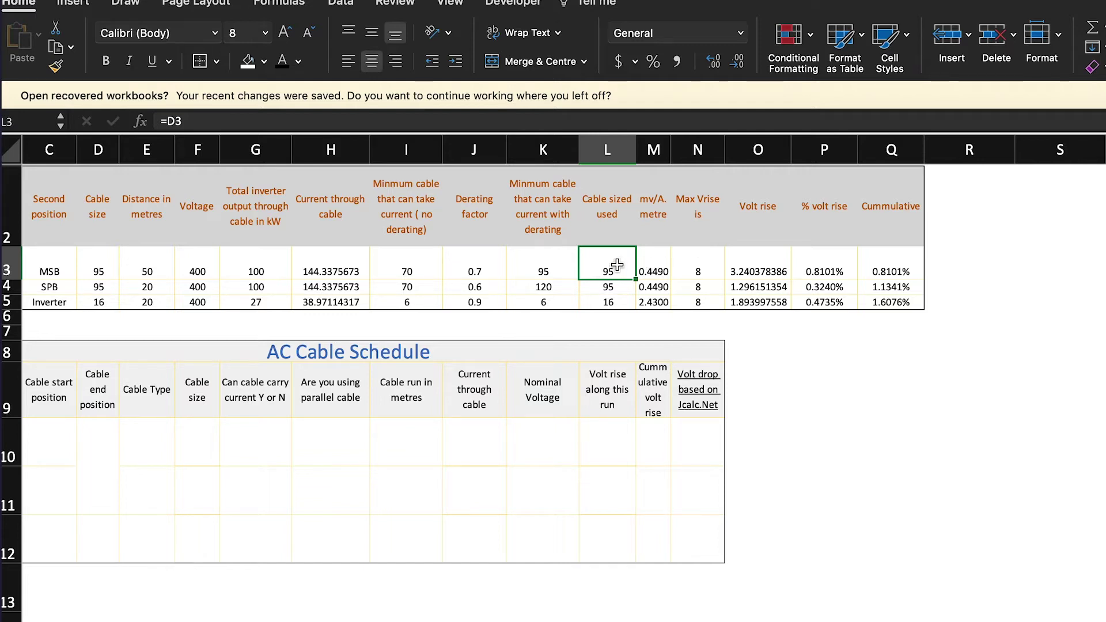
click(657, 264)
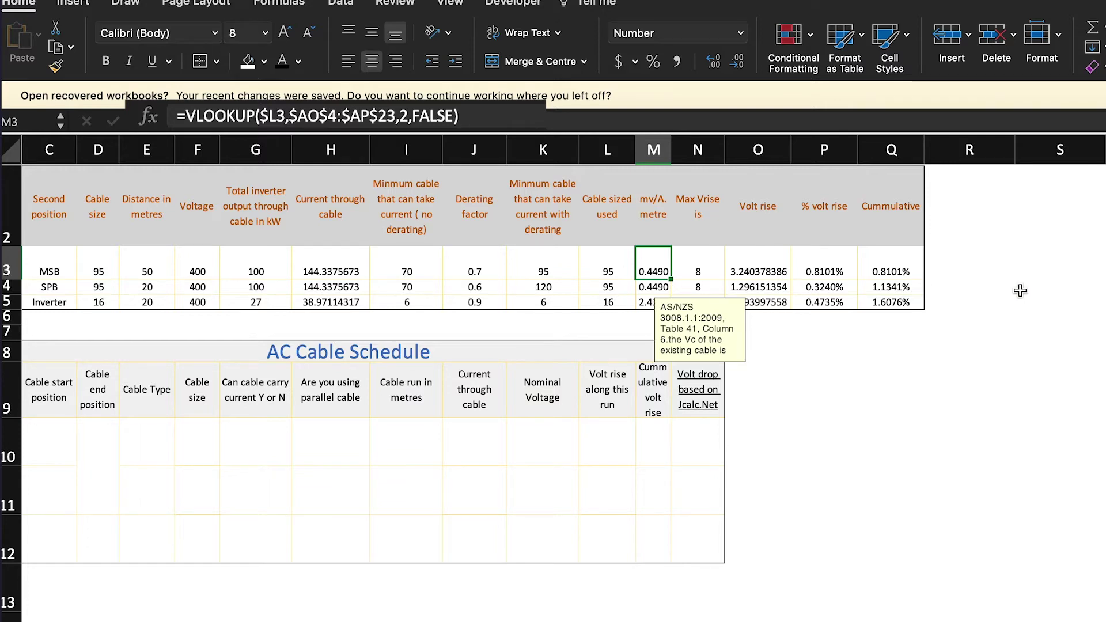
scroll(1020, 290, right, 10)
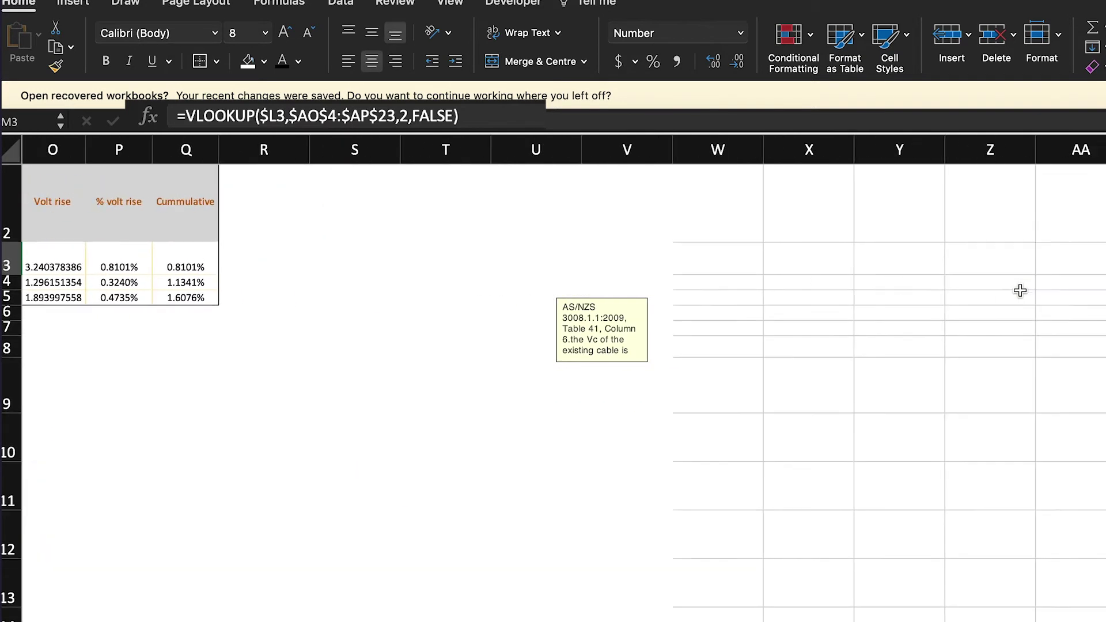
scroll(1020, 290, right, 5)
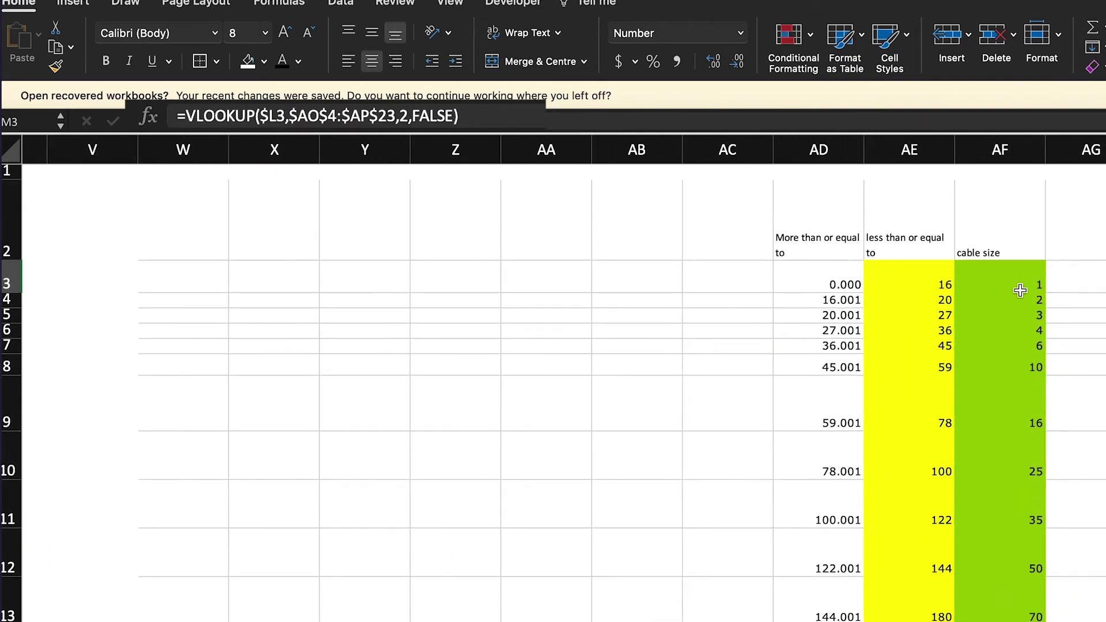
scroll(1019, 291, right, 5)
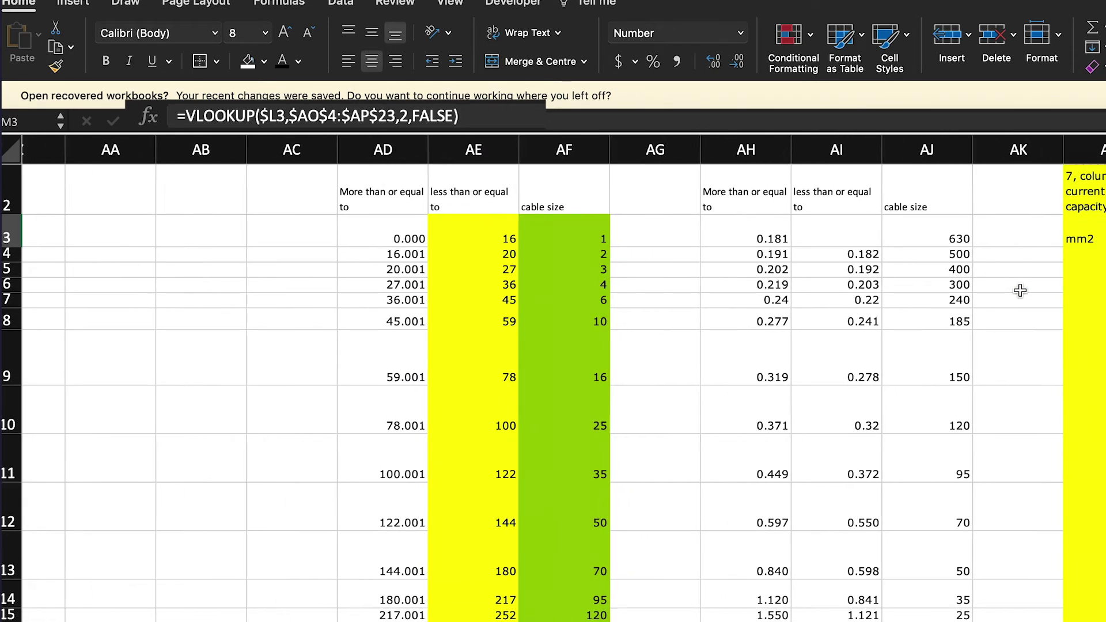
scroll(1020, 290, right, 4)
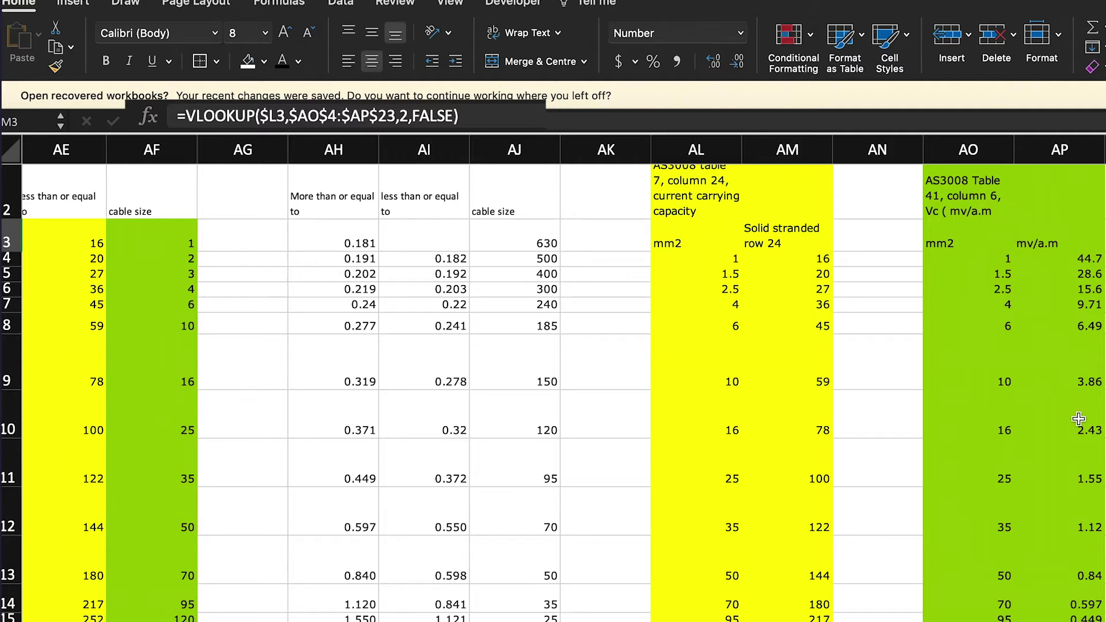
scroll(1078, 517, down, 5)
scroll(1078, 516, down, 5)
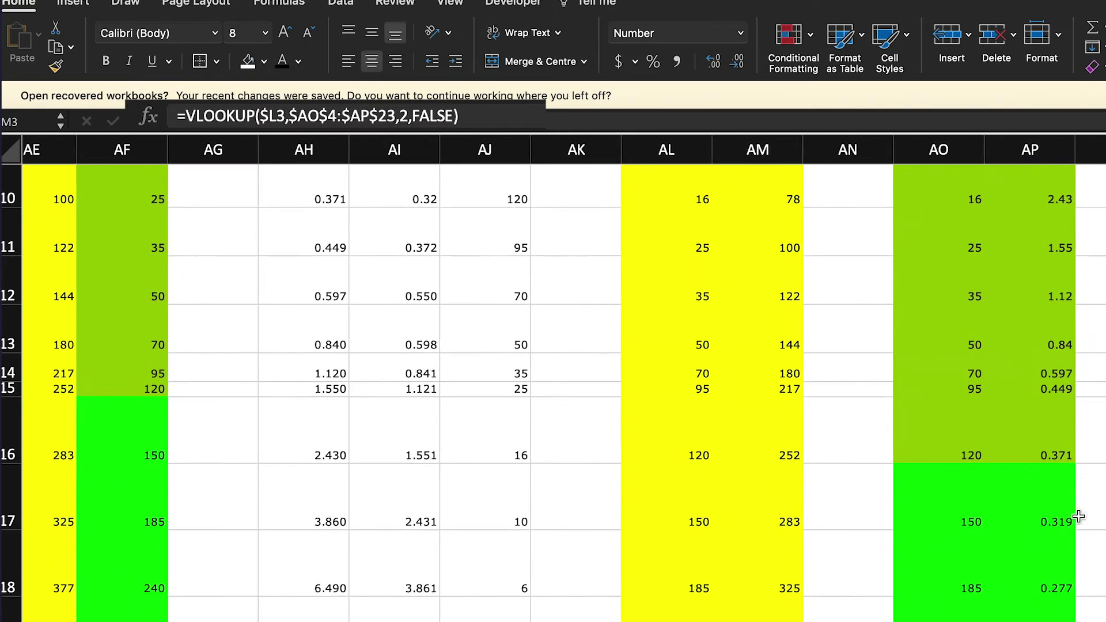
scroll(1080, 527, down, 4)
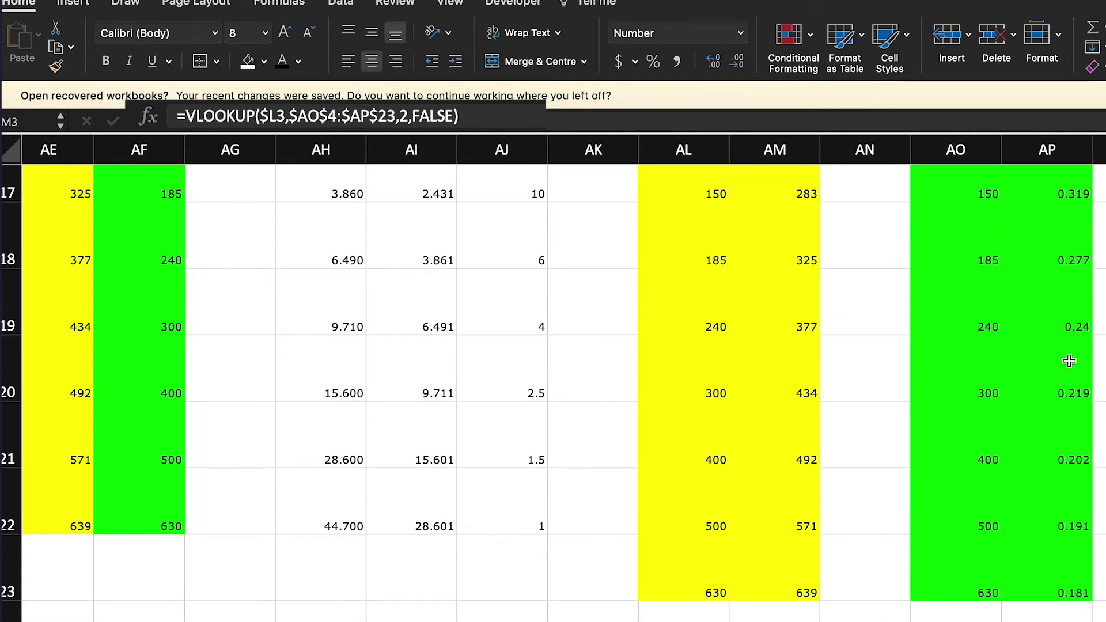
scroll(1069, 348, up, 5)
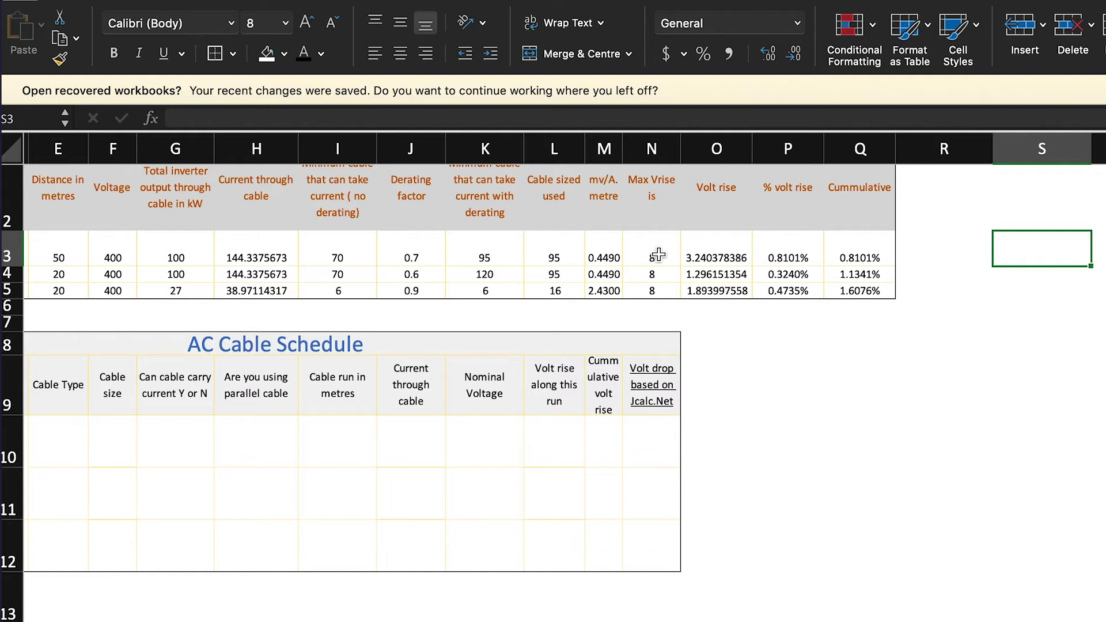
click(717, 253)
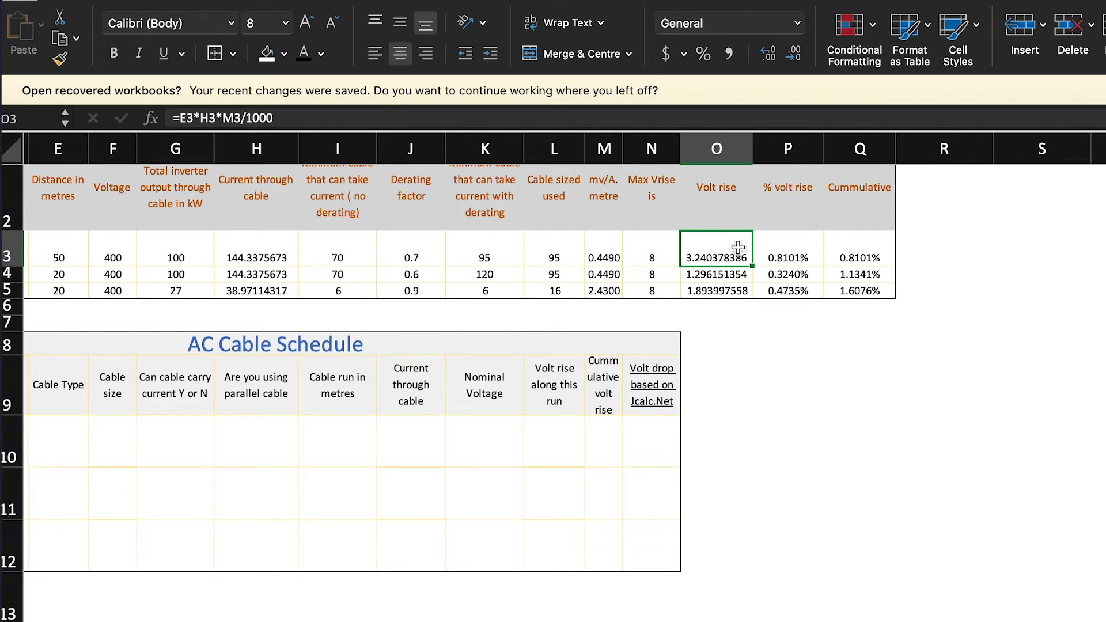
click(787, 252)
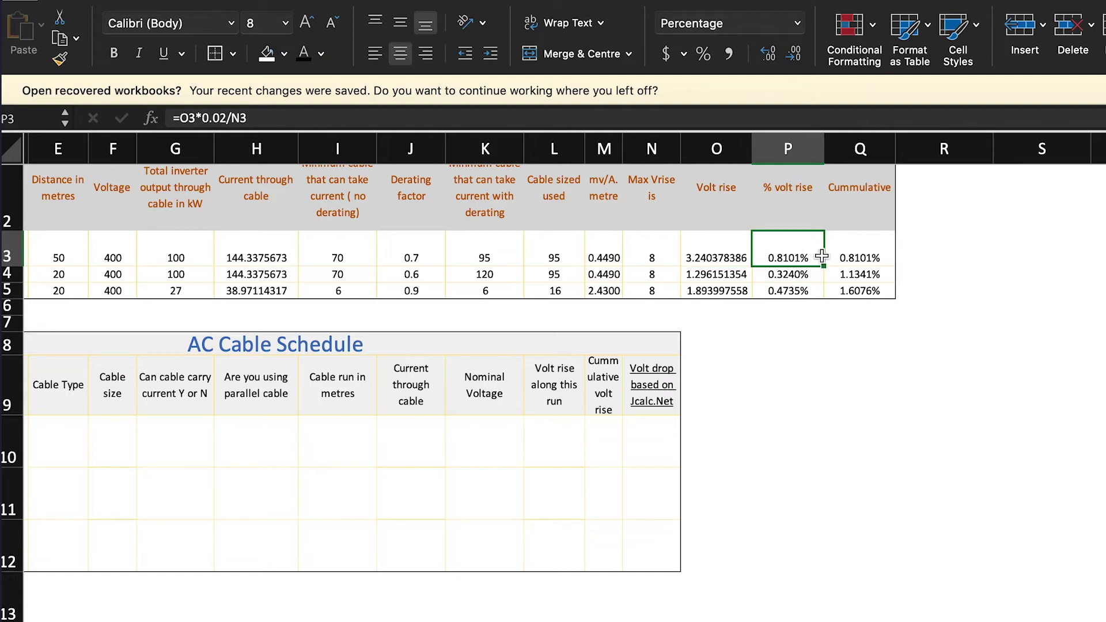
click(863, 251)
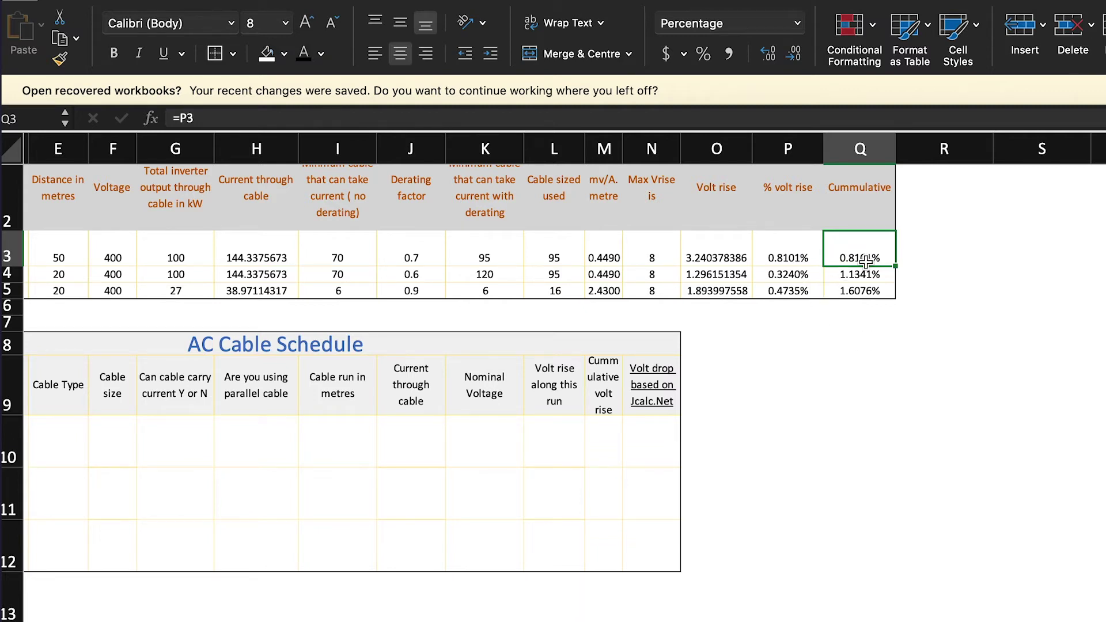
scroll(777, 252, left, 5)
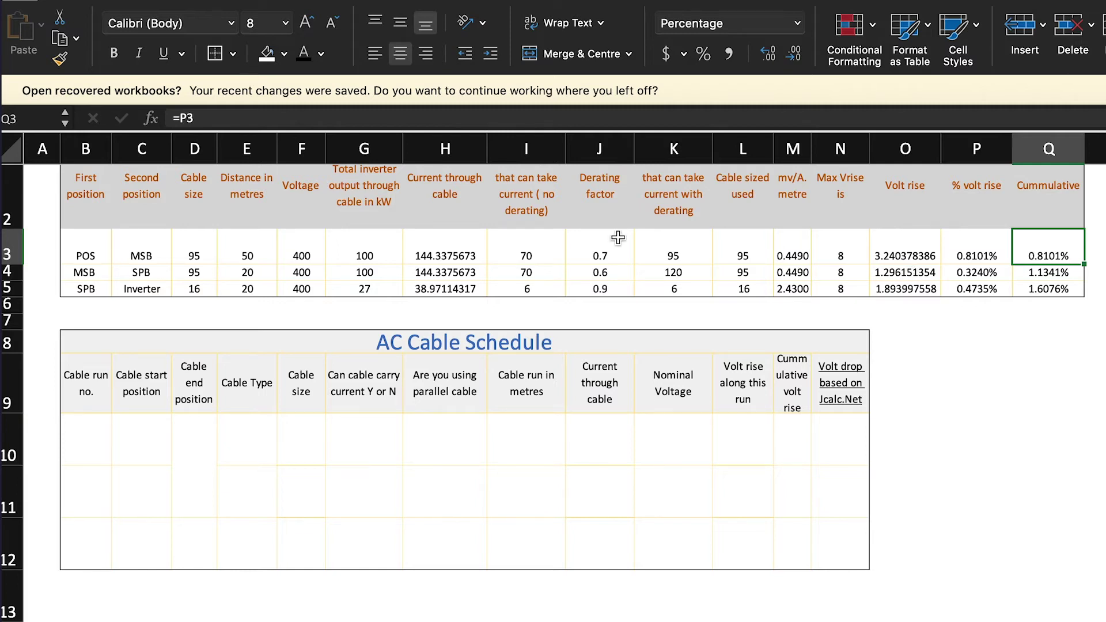
click(249, 272)
text(5)
key(Return)
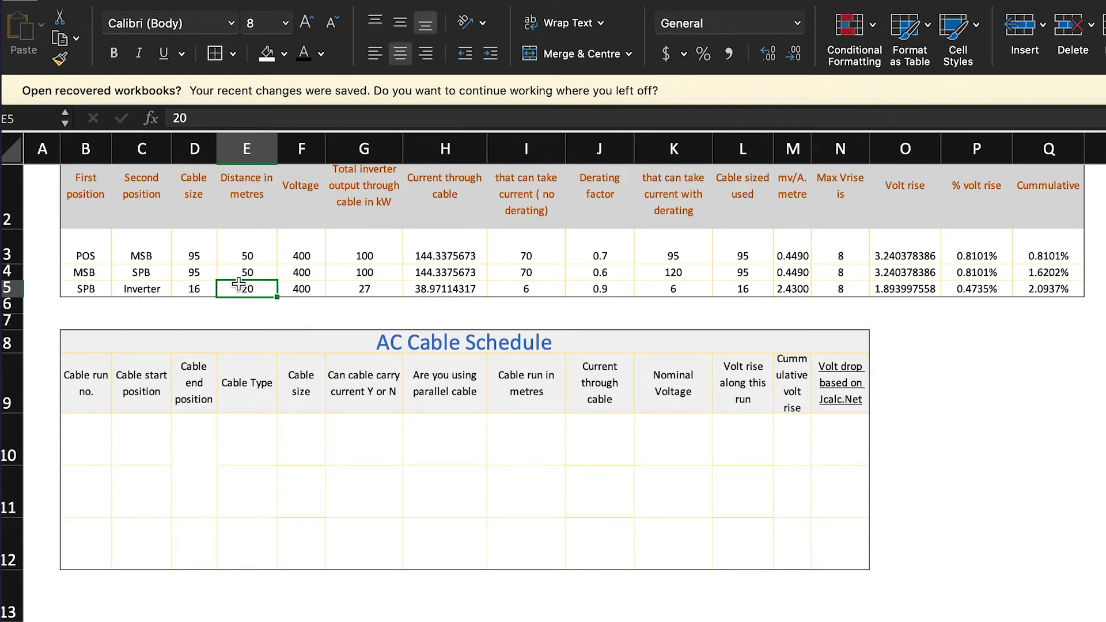
click(256, 272)
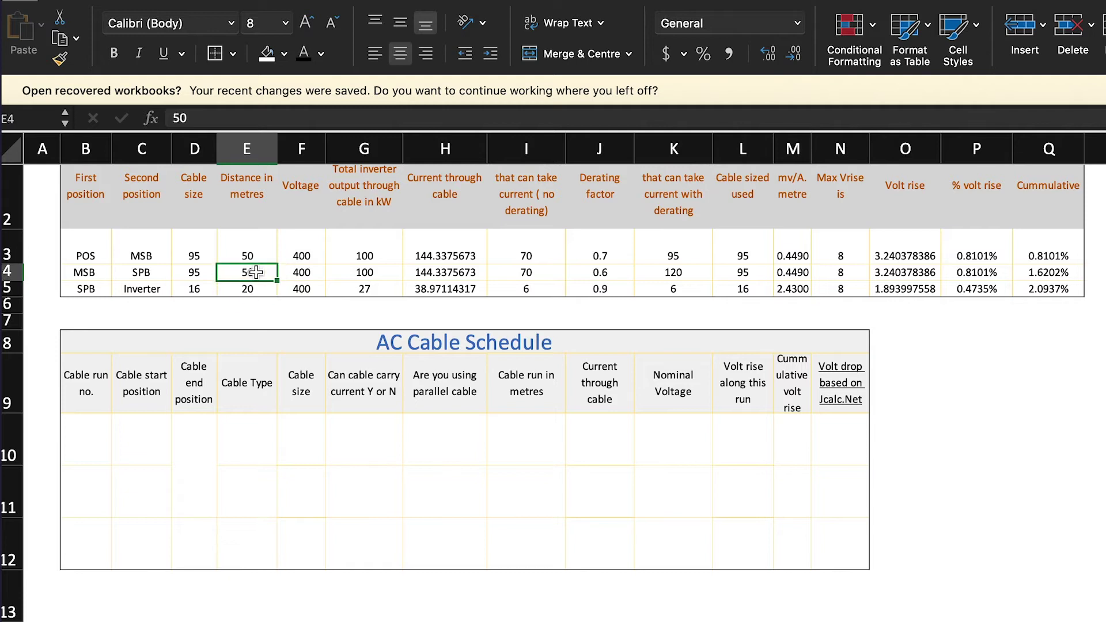
text(20)
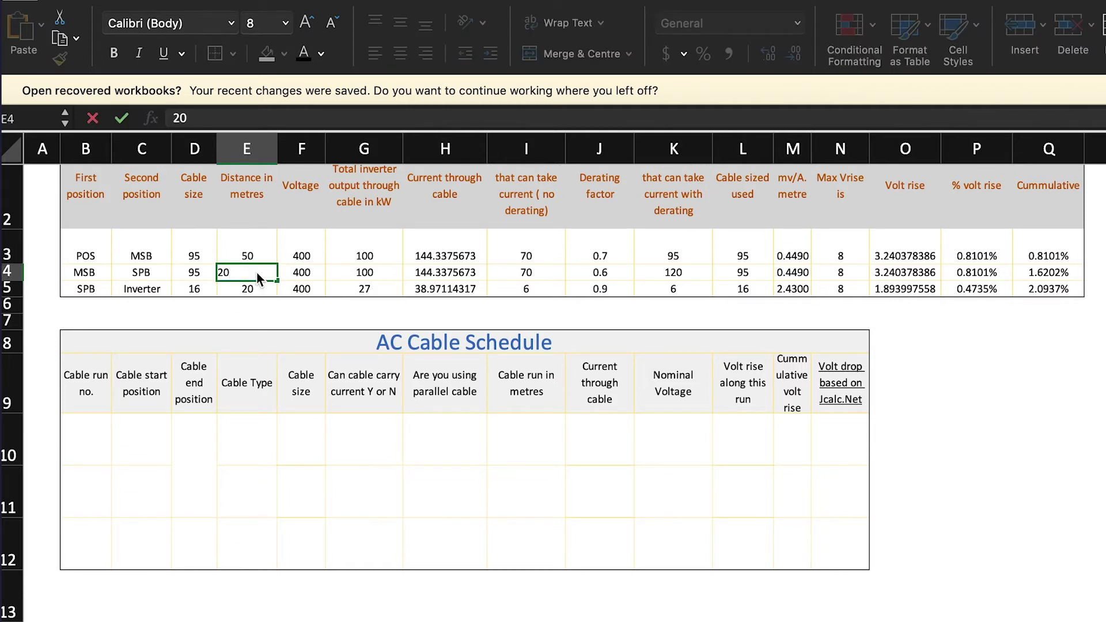
key(Return)
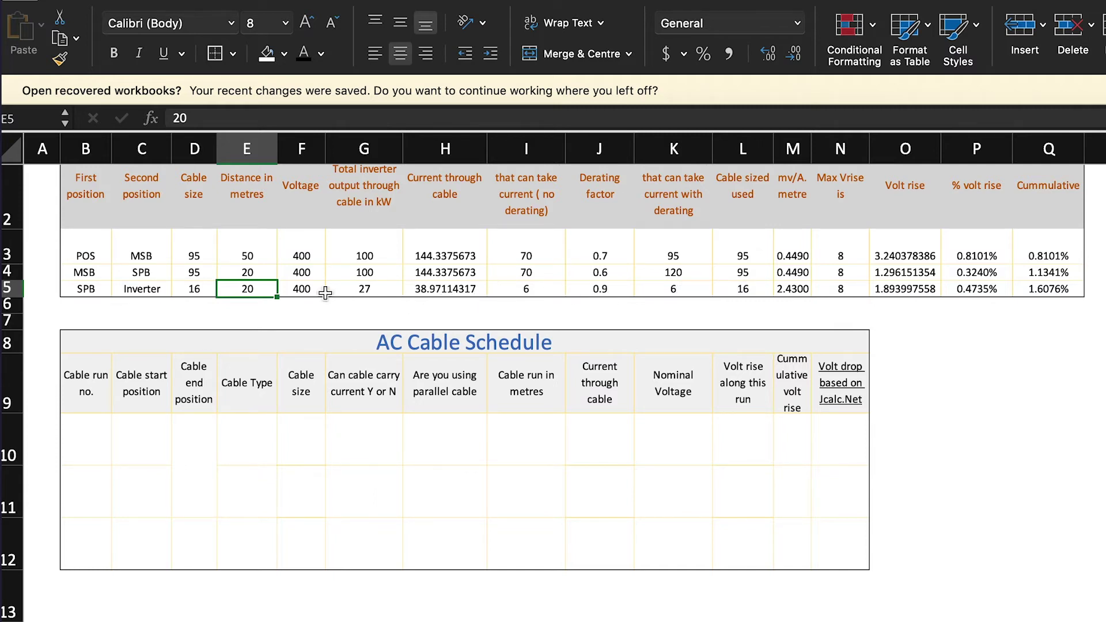
click(195, 289)
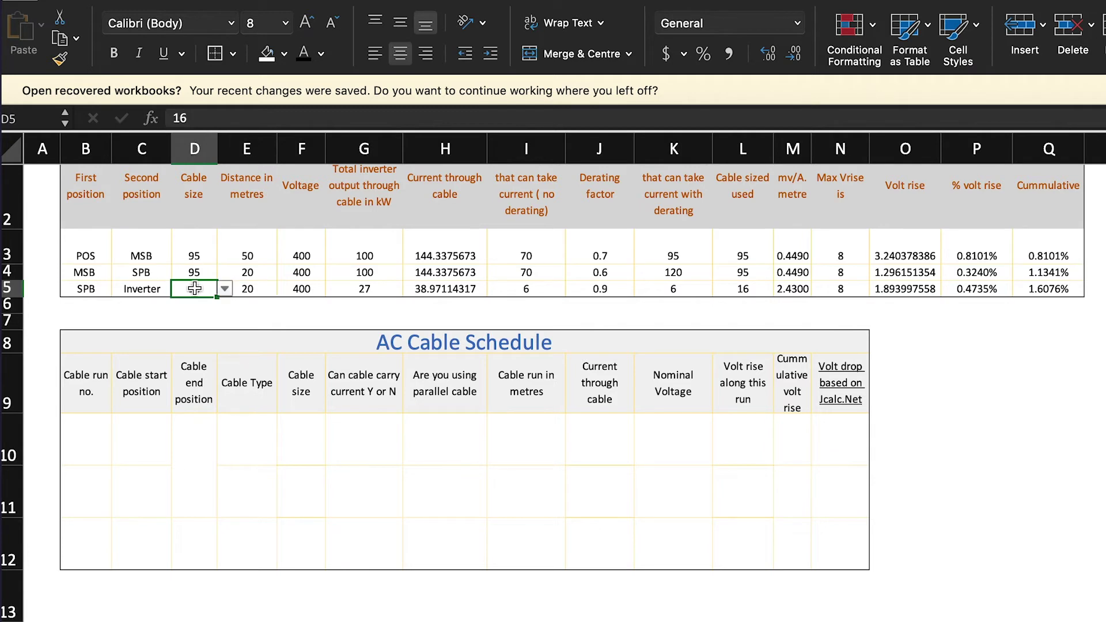
click(225, 290)
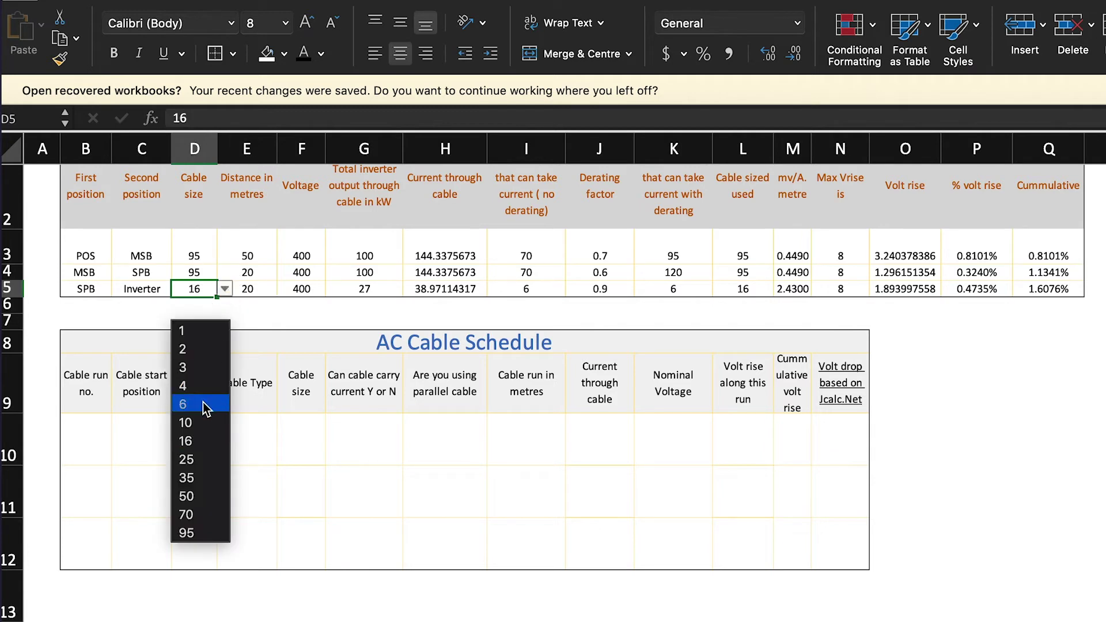
click(202, 404)
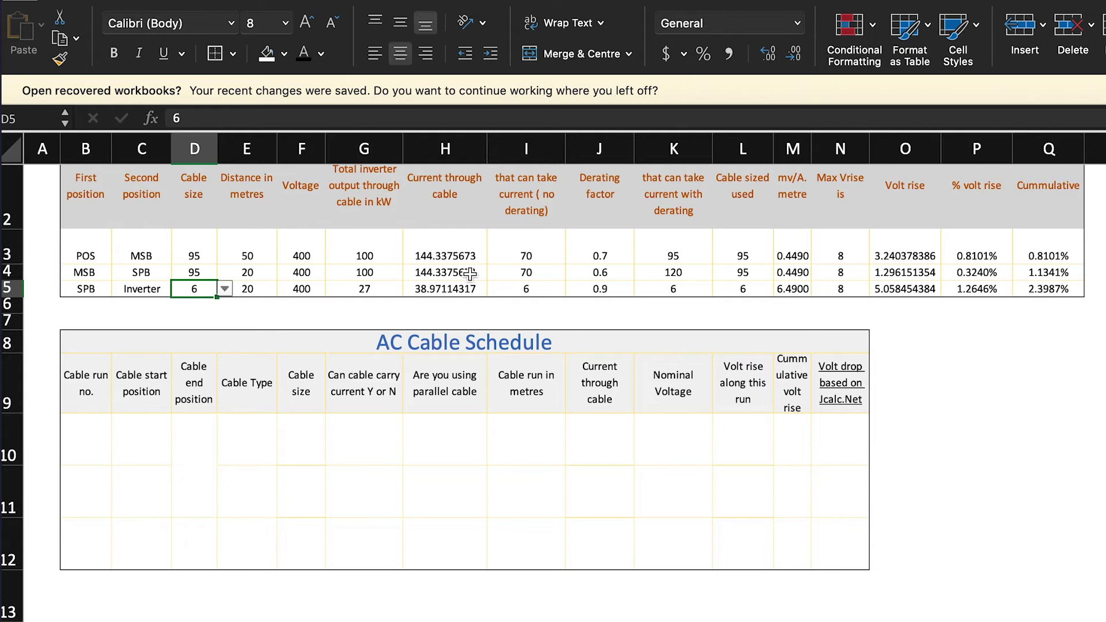
click(224, 293)
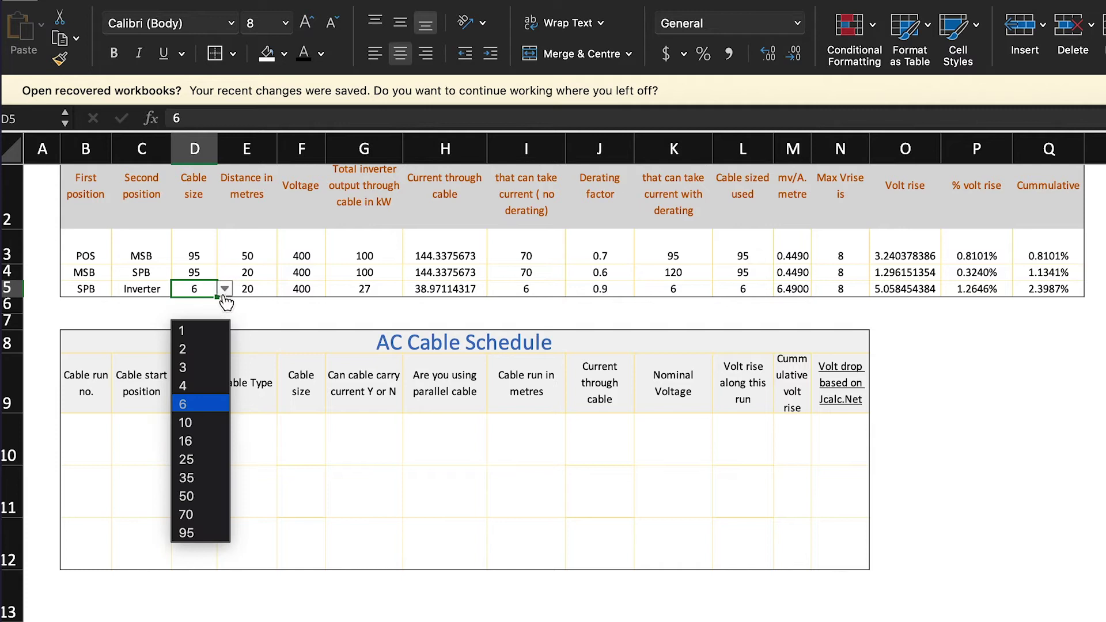
click(198, 440)
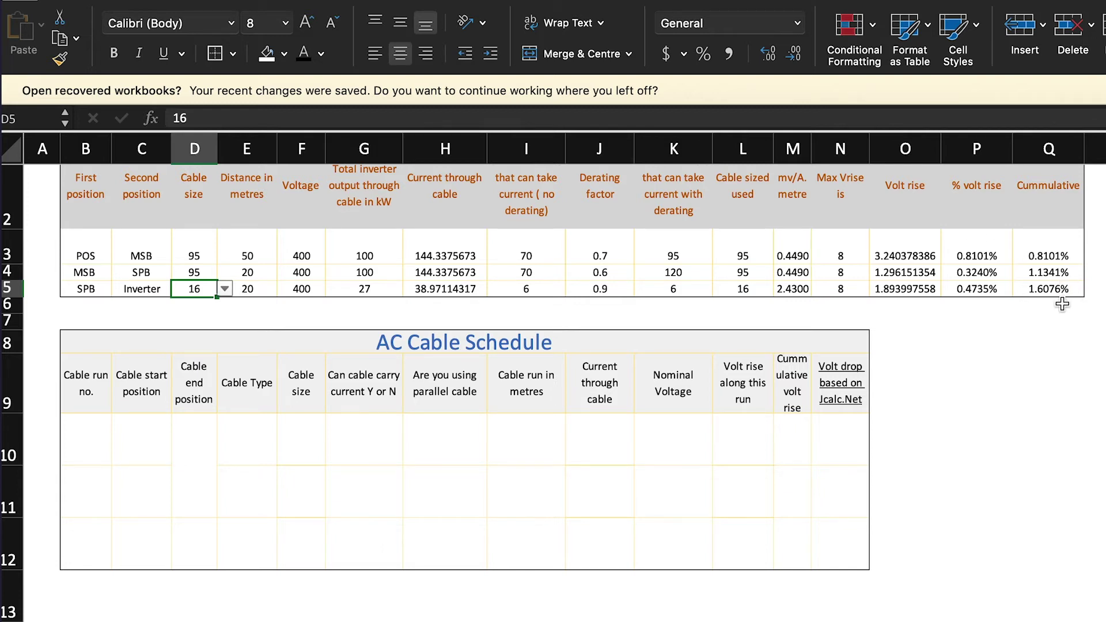
scroll(612, 433, down, 2)
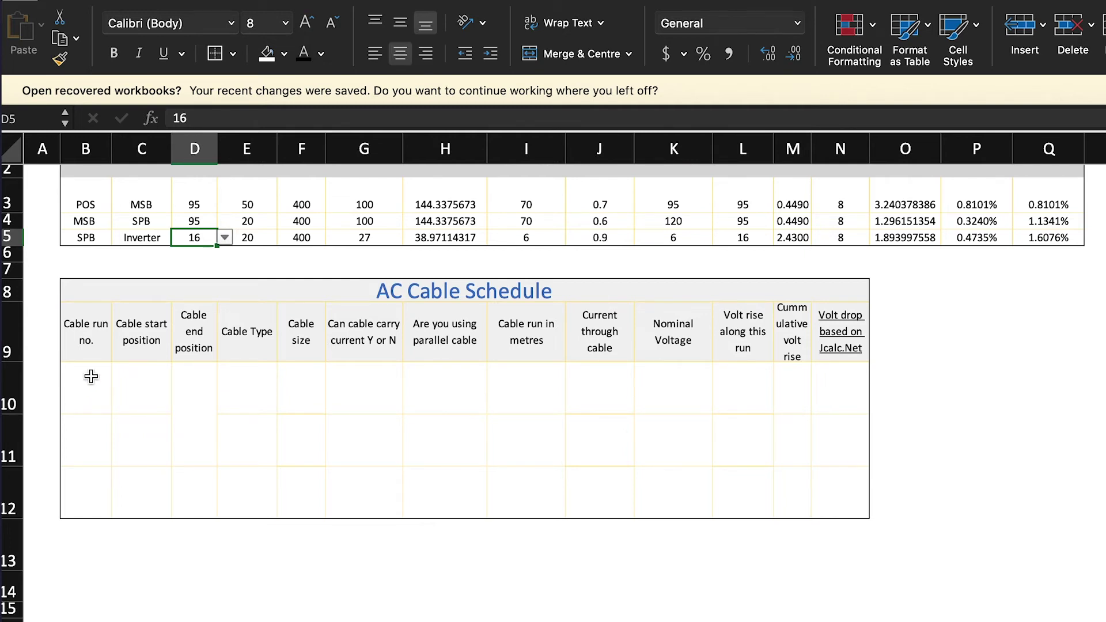
click(88, 382)
Colour the three AC Cable Schedule runs (B10:N12) black and check F10's 95 cable size
drag(88, 382, 834, 484)
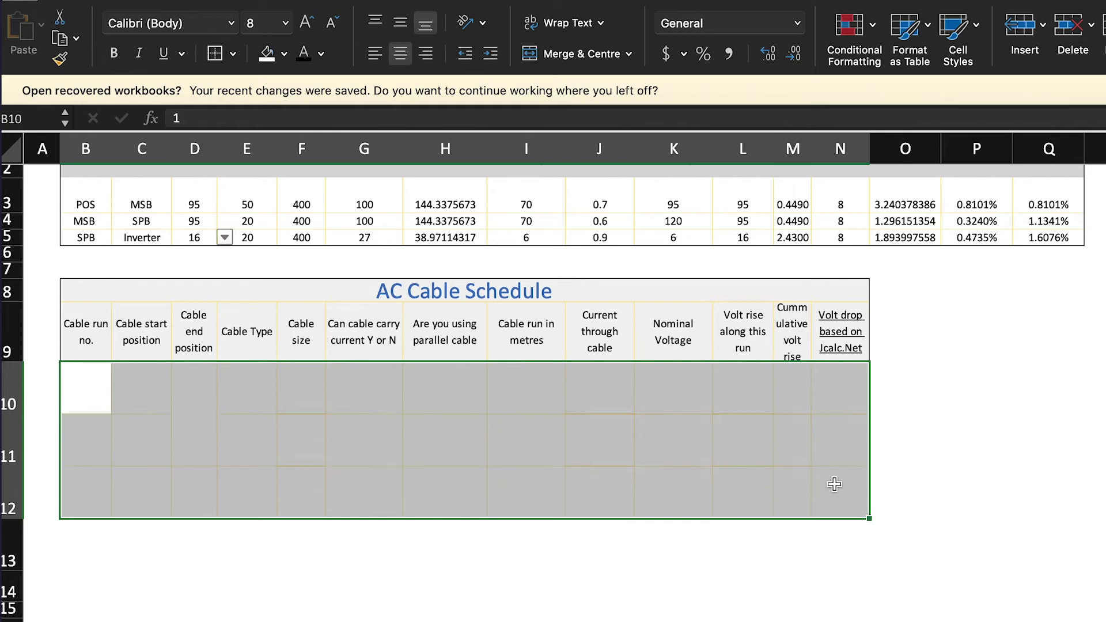
click(304, 53)
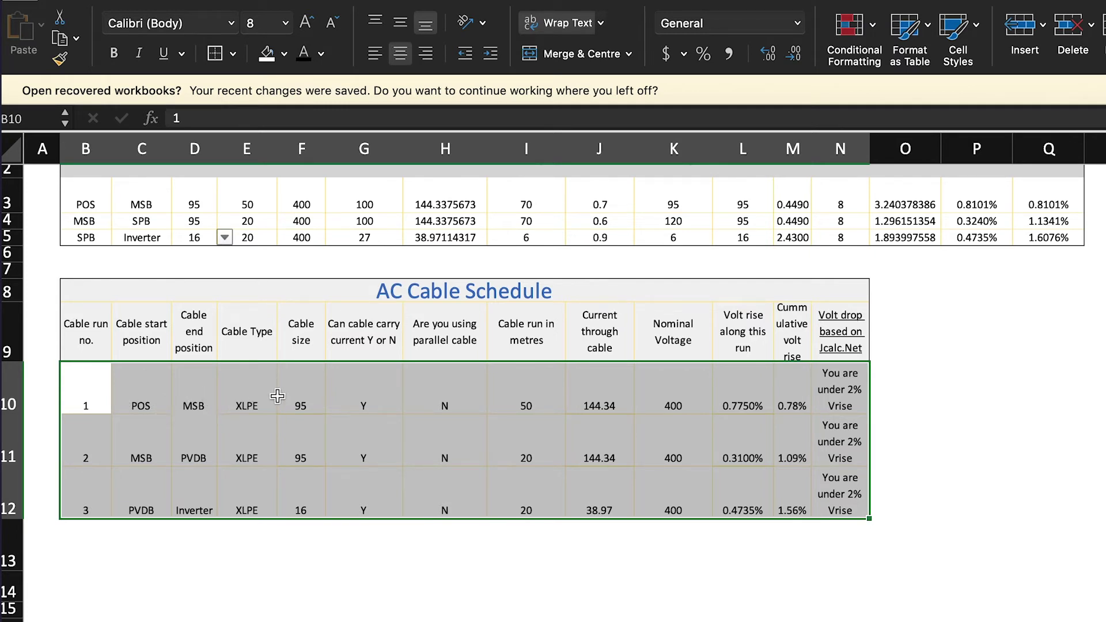
click(304, 399)
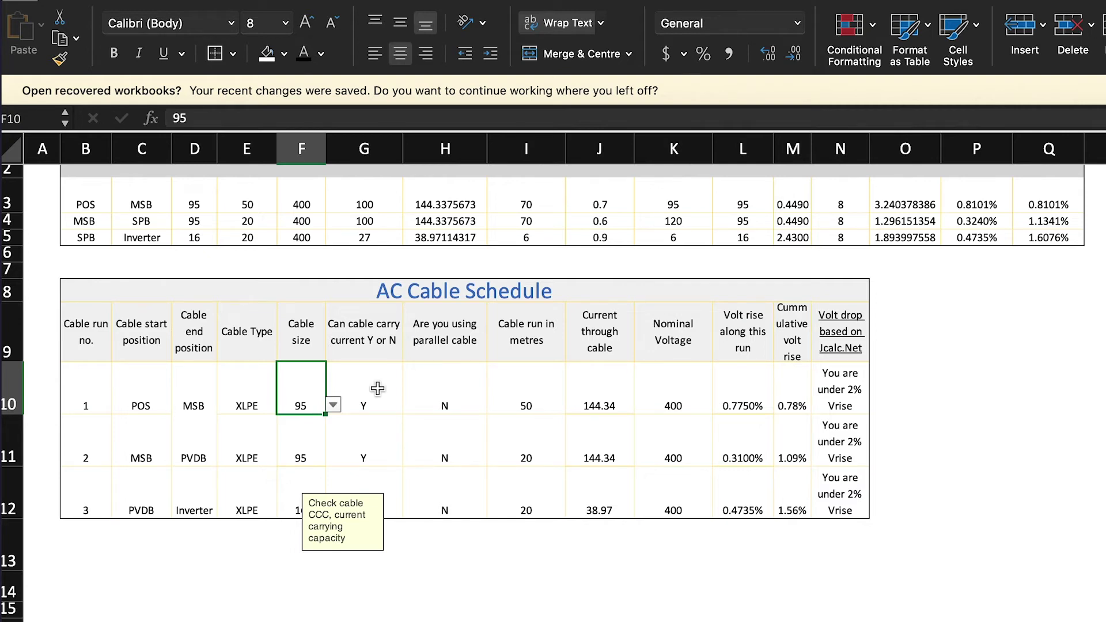
scroll(397, 326, up, 2)
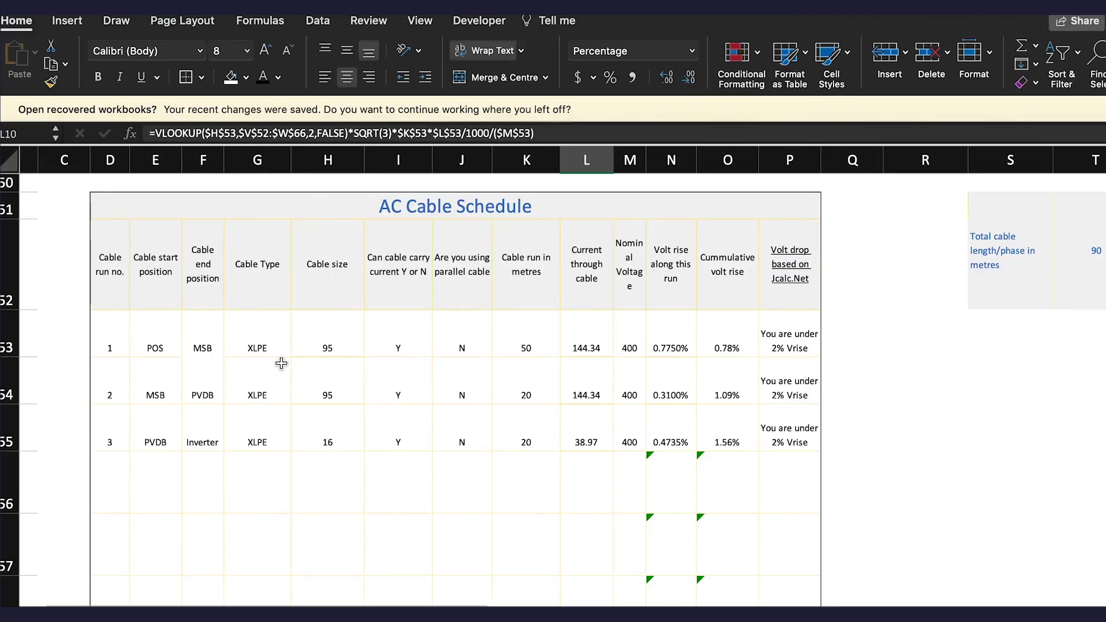
Inspect N53's VLOOKUP volt-rise formula, then view the cable impedance table in columns V–Y
scroll(281, 363, down, 1)
scroll(281, 363, up, 1)
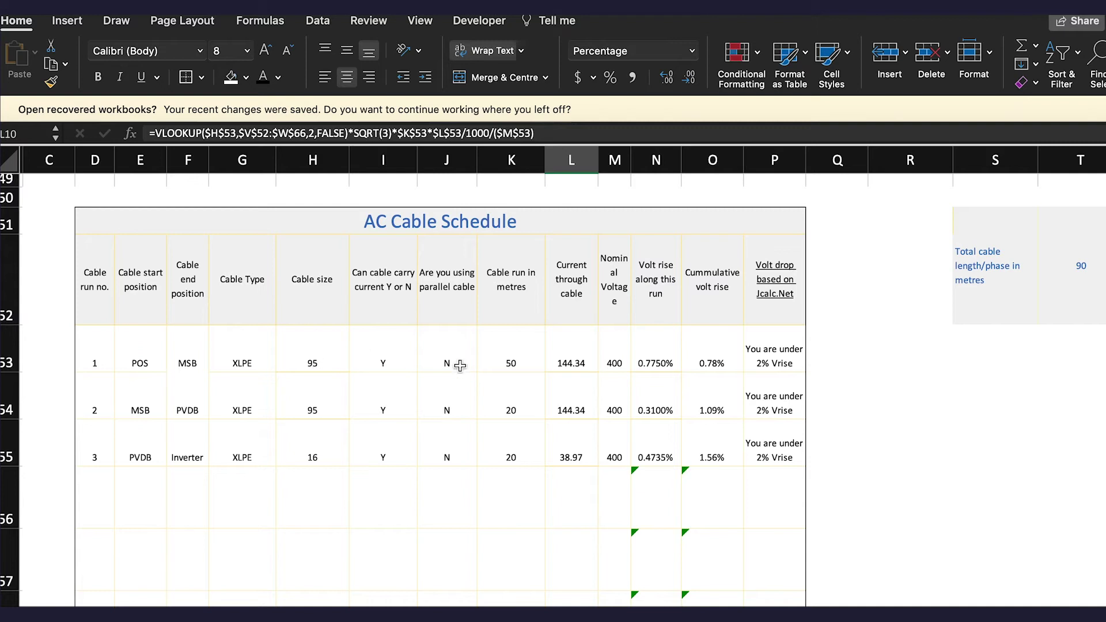
click(649, 358)
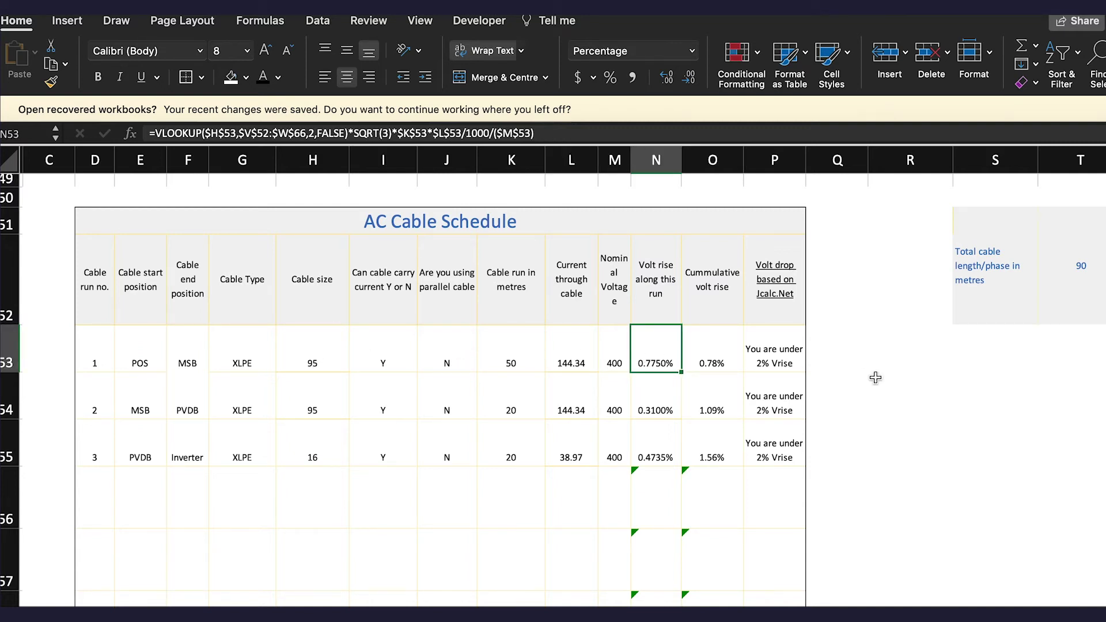
scroll(982, 391, right, 1)
scroll(982, 391, right, 6)
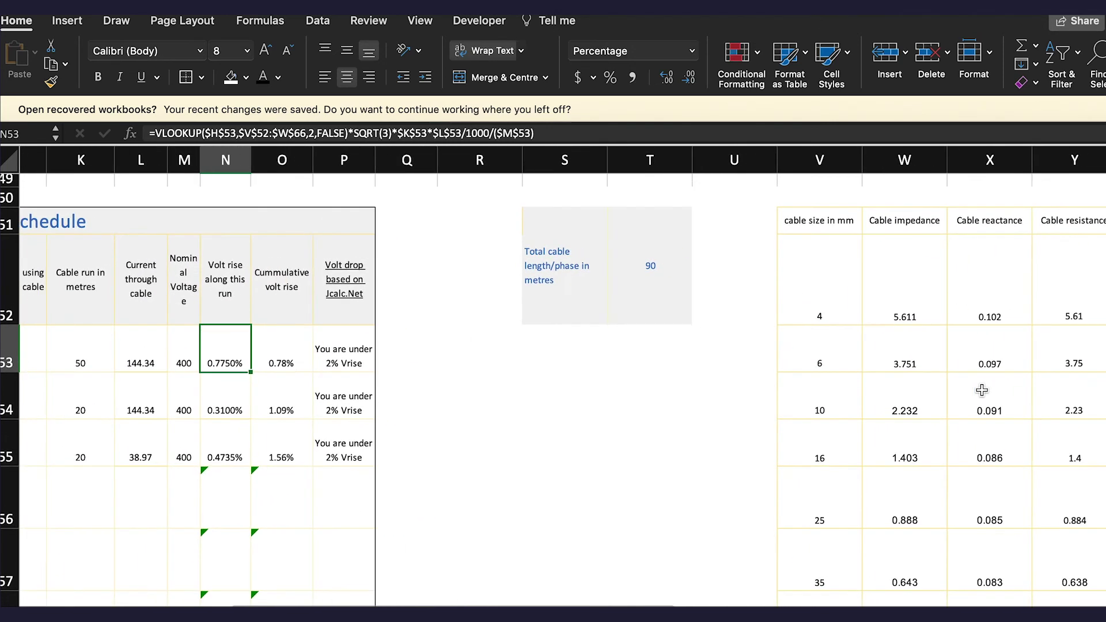
scroll(982, 391, down, 5)
scroll(982, 390, right, 1)
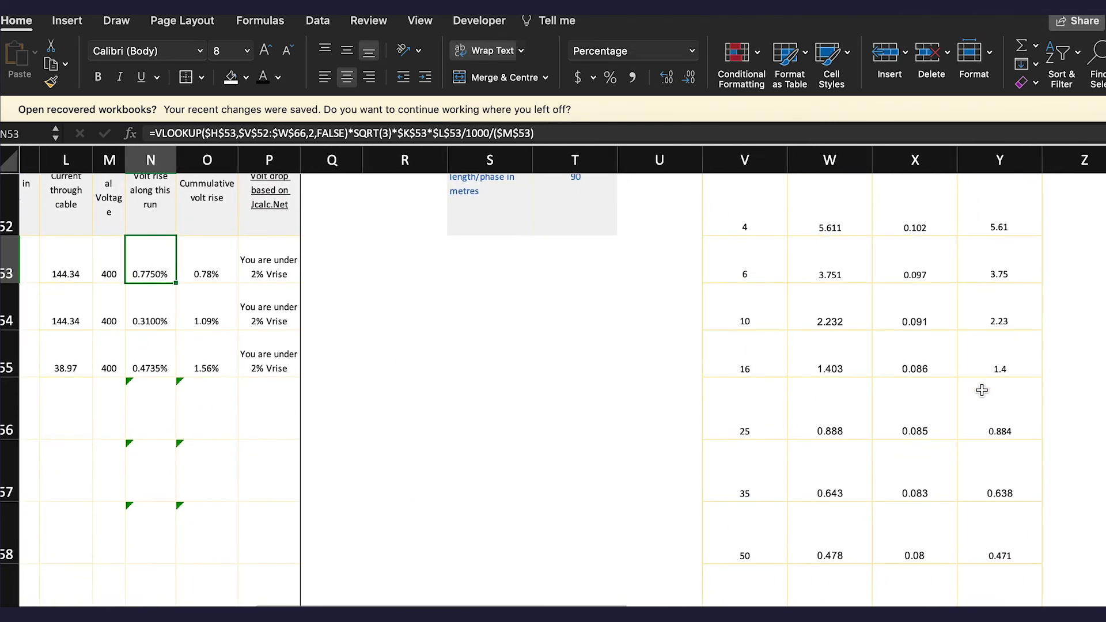
scroll(982, 389, down, 1)
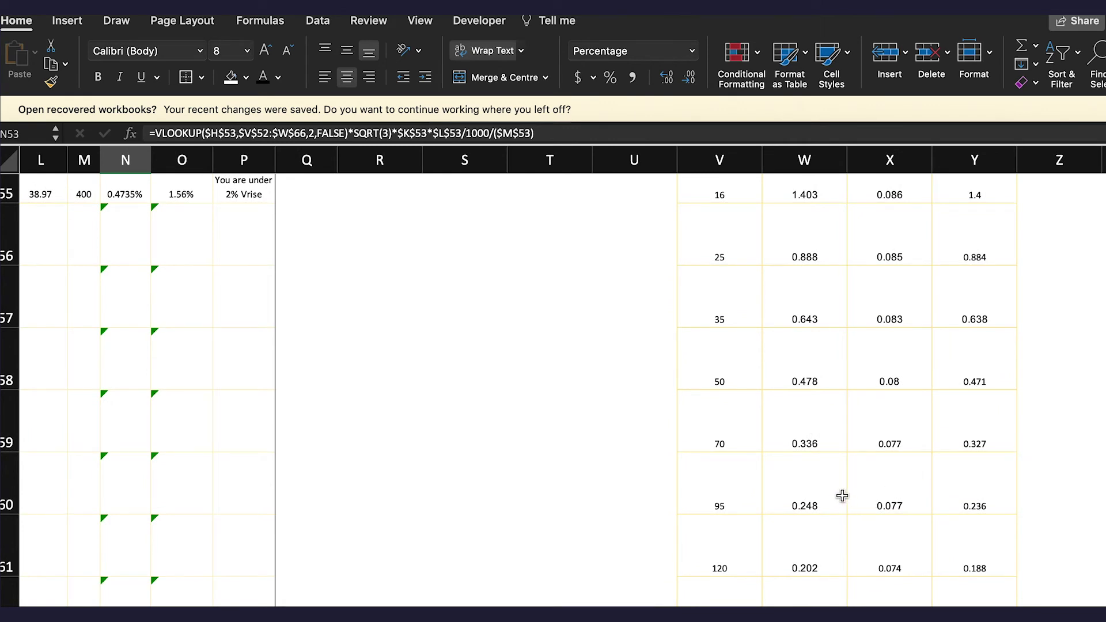
scroll(841, 494, up, 3)
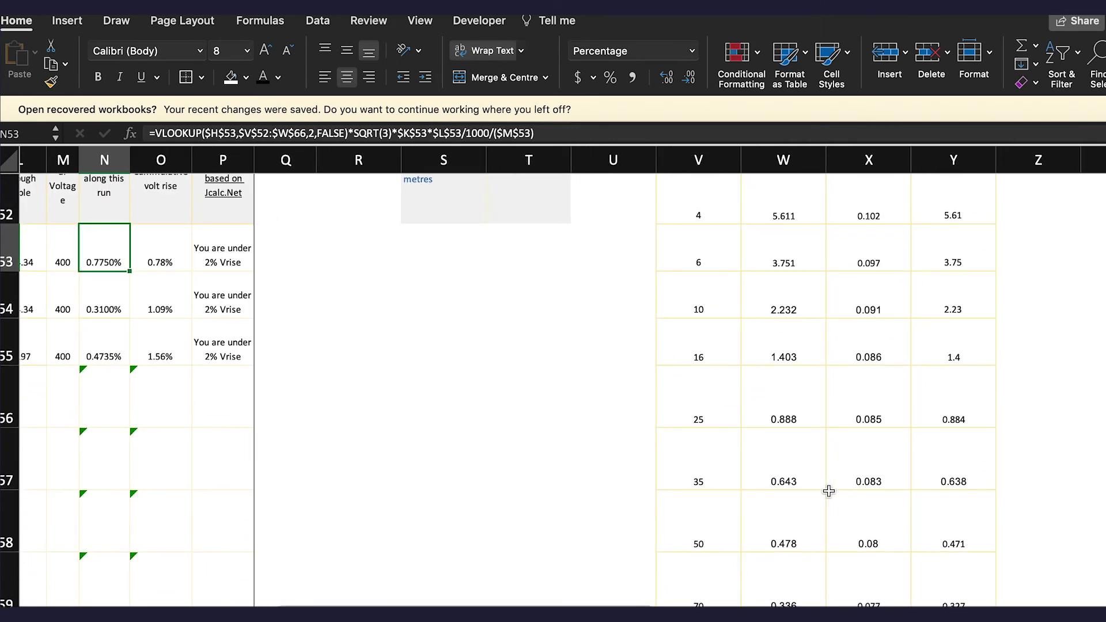
scroll(828, 490, up, 2)
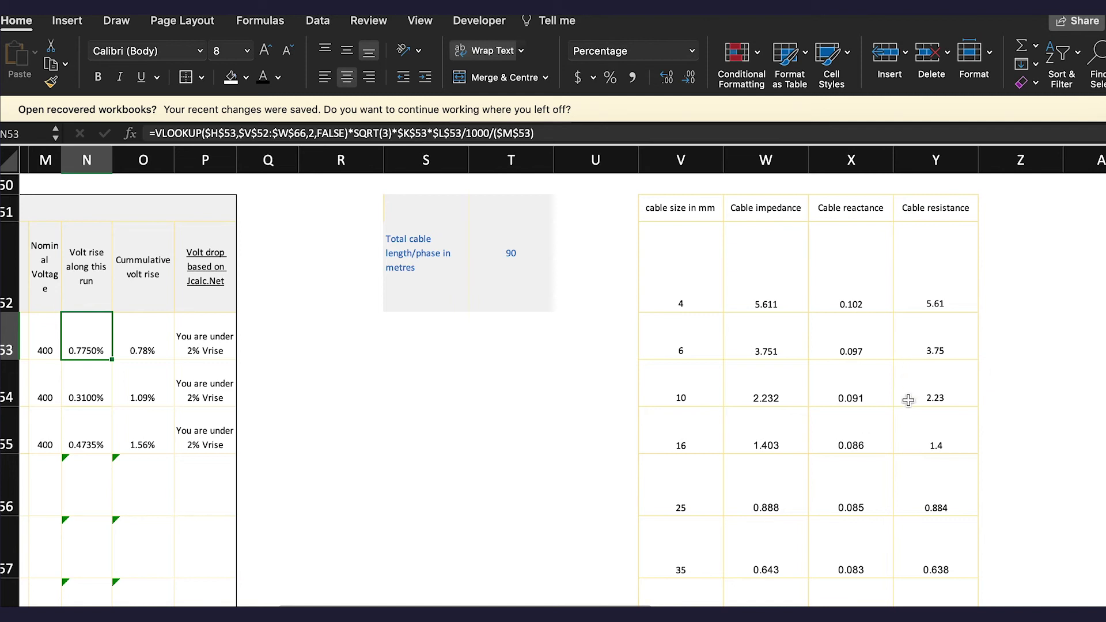
scroll(870, 468, down, 4)
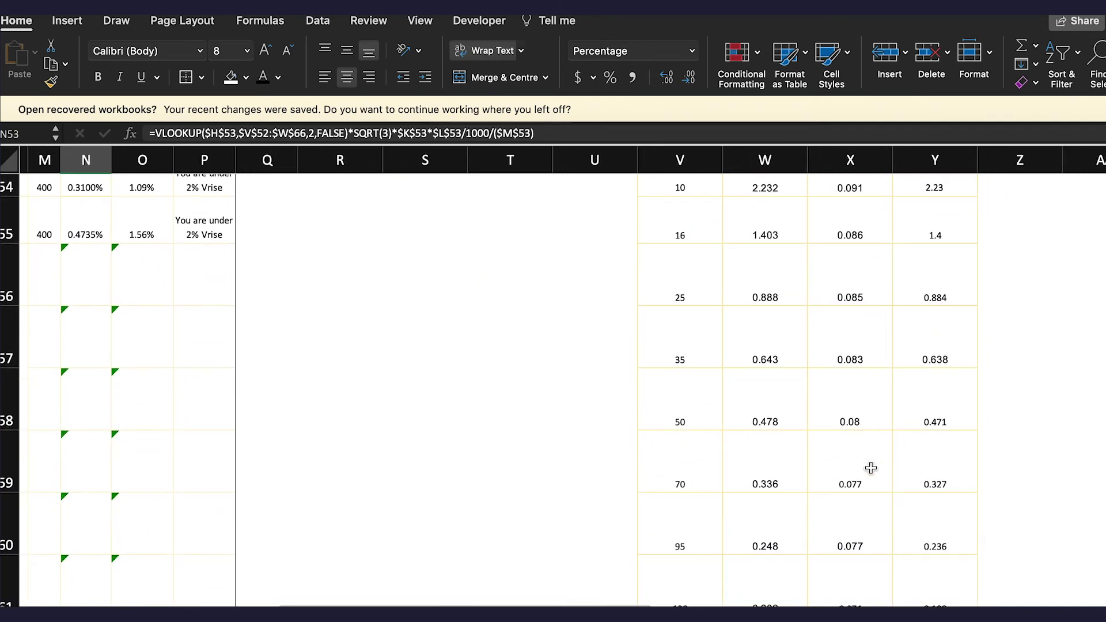
scroll(945, 533, up, 1)
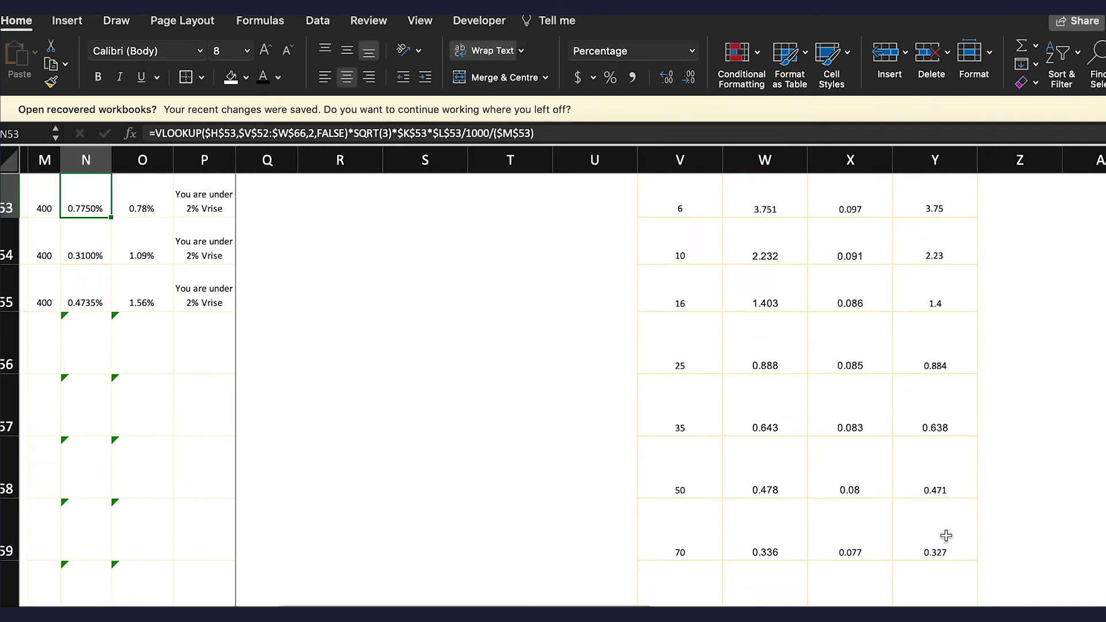
scroll(879, 493, up, 4)
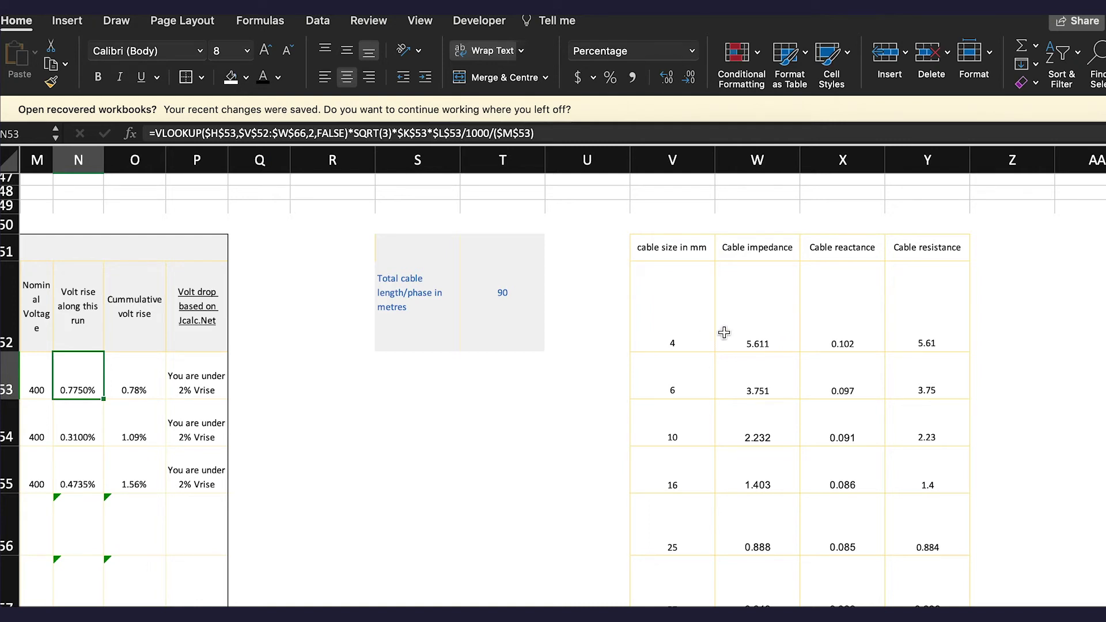
Scroll back to the lower AC Cable Schedule at rows 51–55 and its volt-rise results
scroll(431, 427, left, 10)
scroll(431, 426, down, 2)
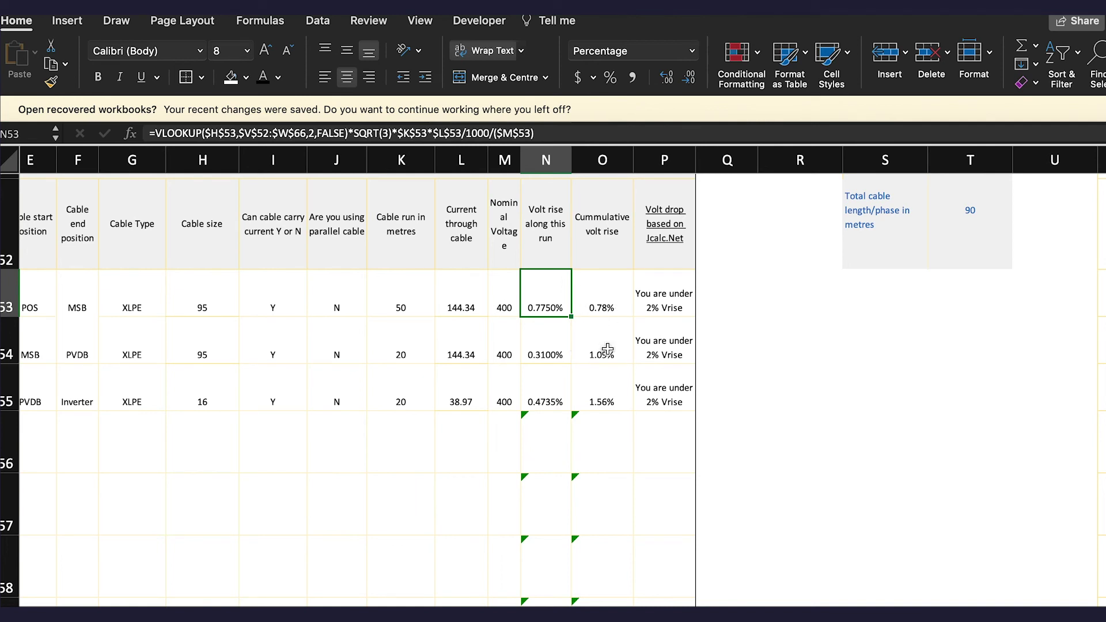
Scroll up to the upper mV/A.m calculation table and the first AC Cable Schedule
scroll(619, 392, up, 4)
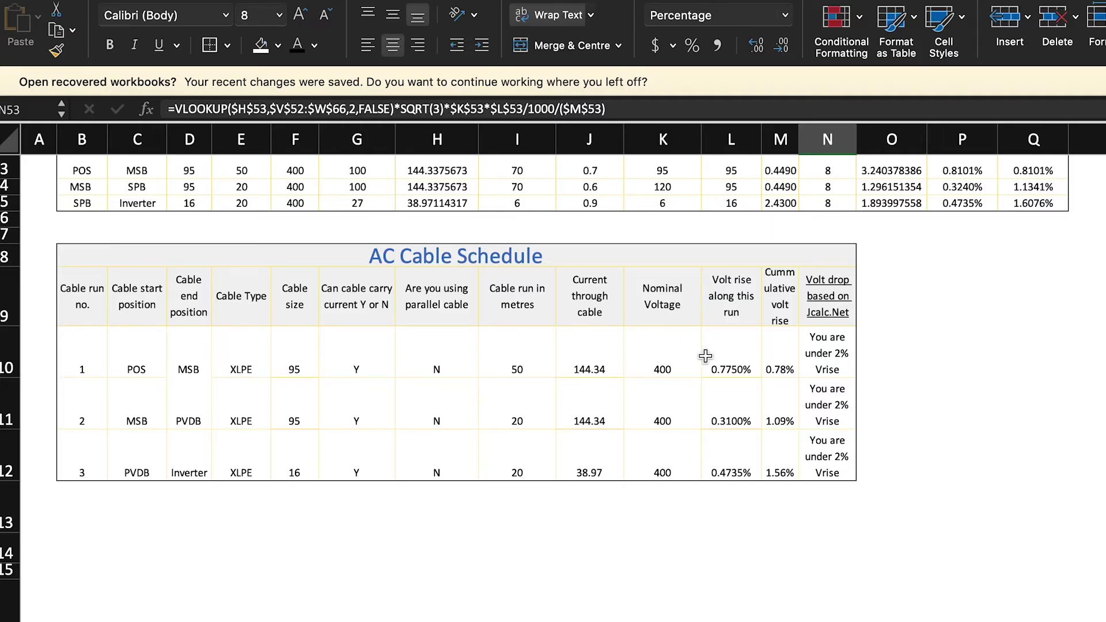
scroll(705, 356, up, 4)
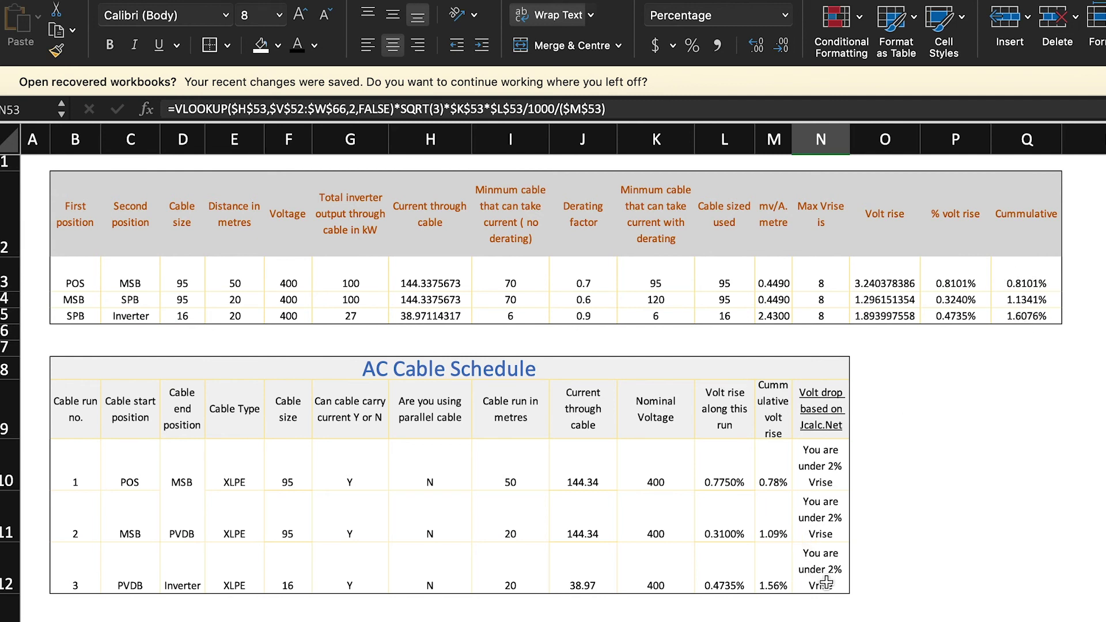
scroll(827, 586, down, 2)
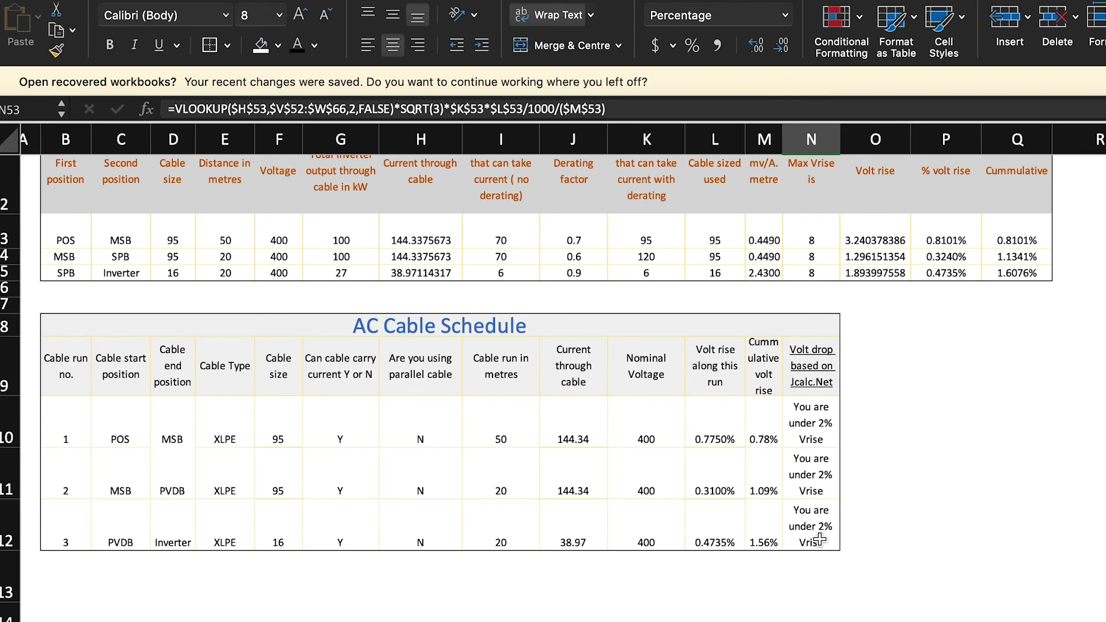
scroll(816, 536, up, 2)
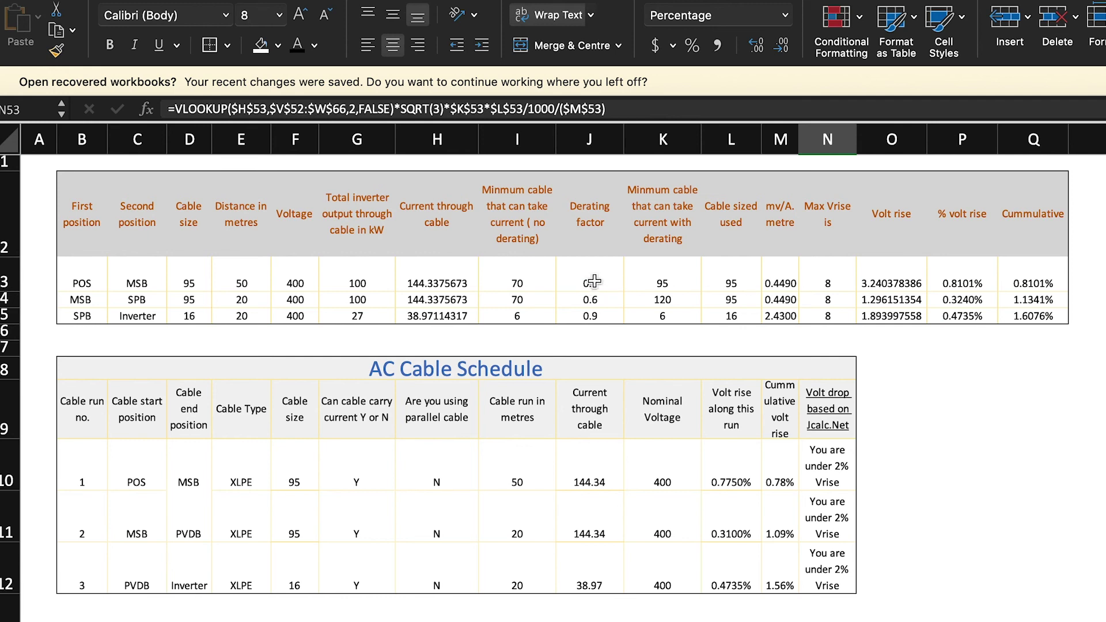
Change the POS–MSB derating factor in J3 from 0.7 to 0.6
click(593, 281)
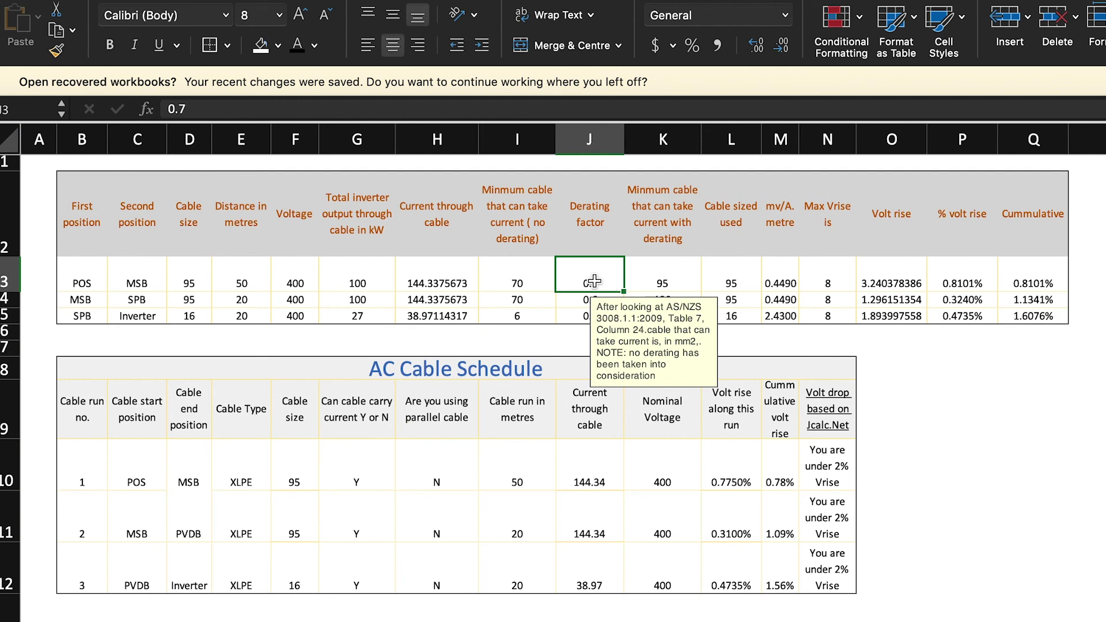
text(.6)
key(Return)
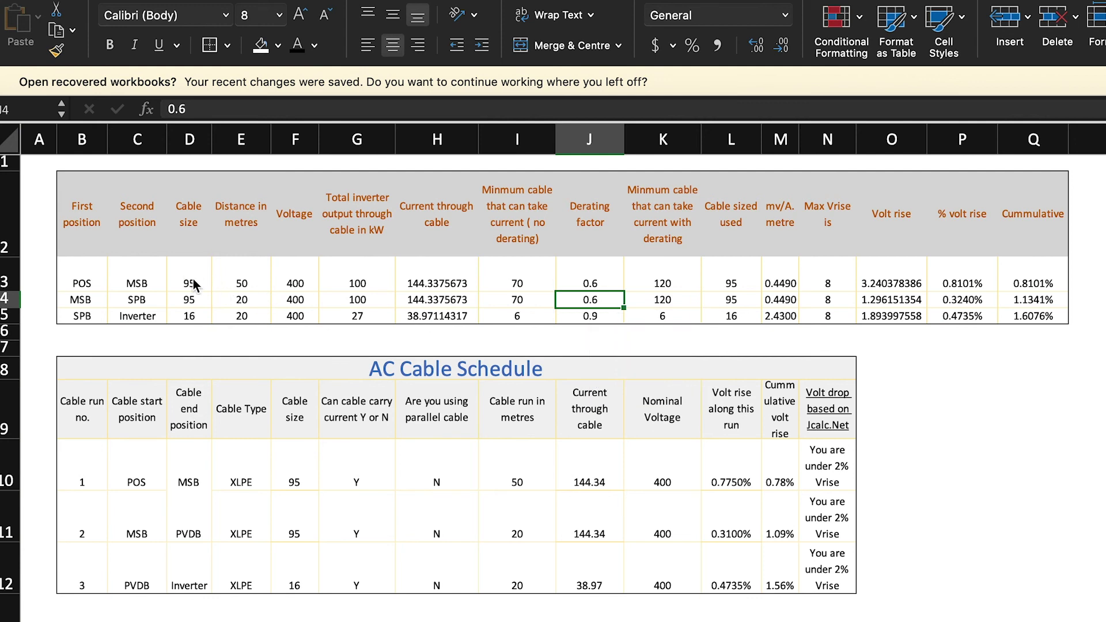
Upsize the POS–MSB cable in D3 from 95 to 120 using its validation list
click(193, 284)
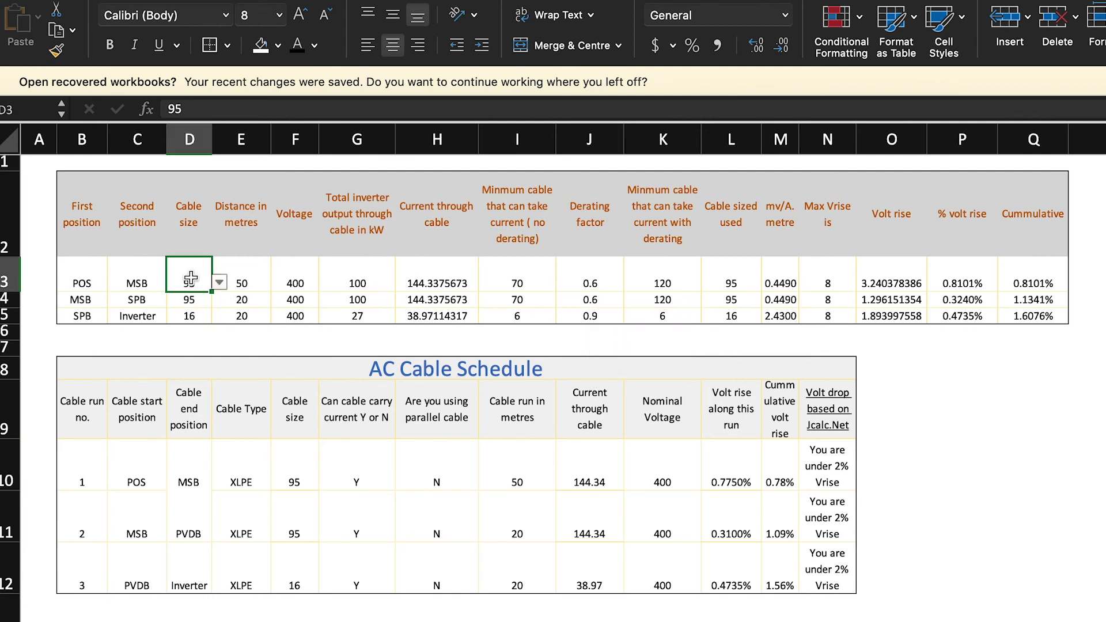
click(219, 282)
scroll(203, 449, down, 1)
click(193, 459)
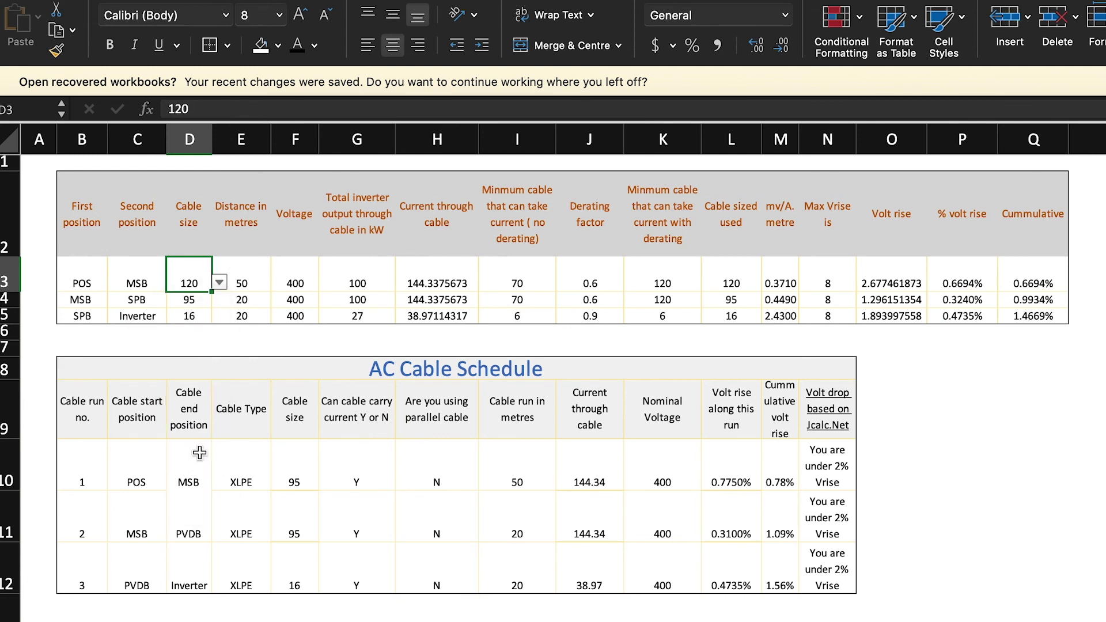